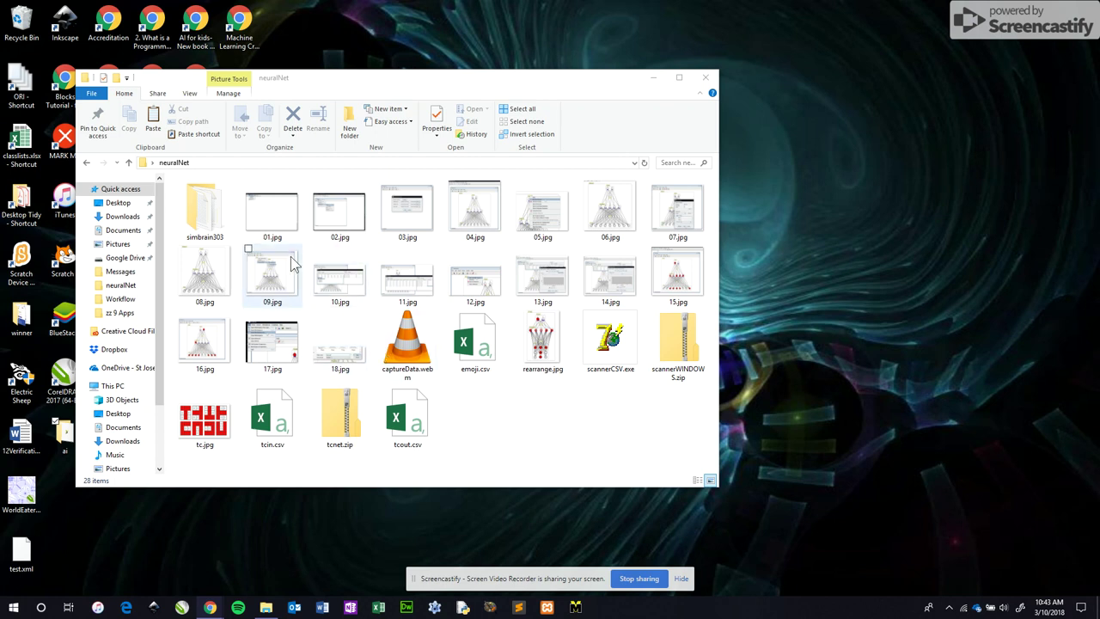
Open the simbrain303 folder and launch Simbrain.jar
double_click(199, 216)
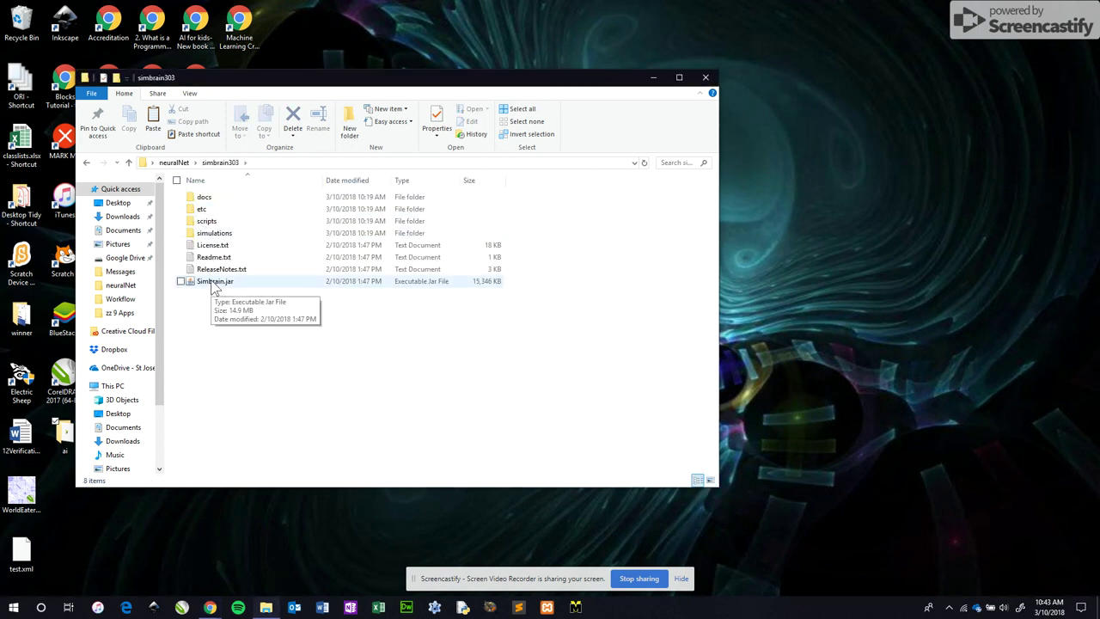
double_click(214, 283)
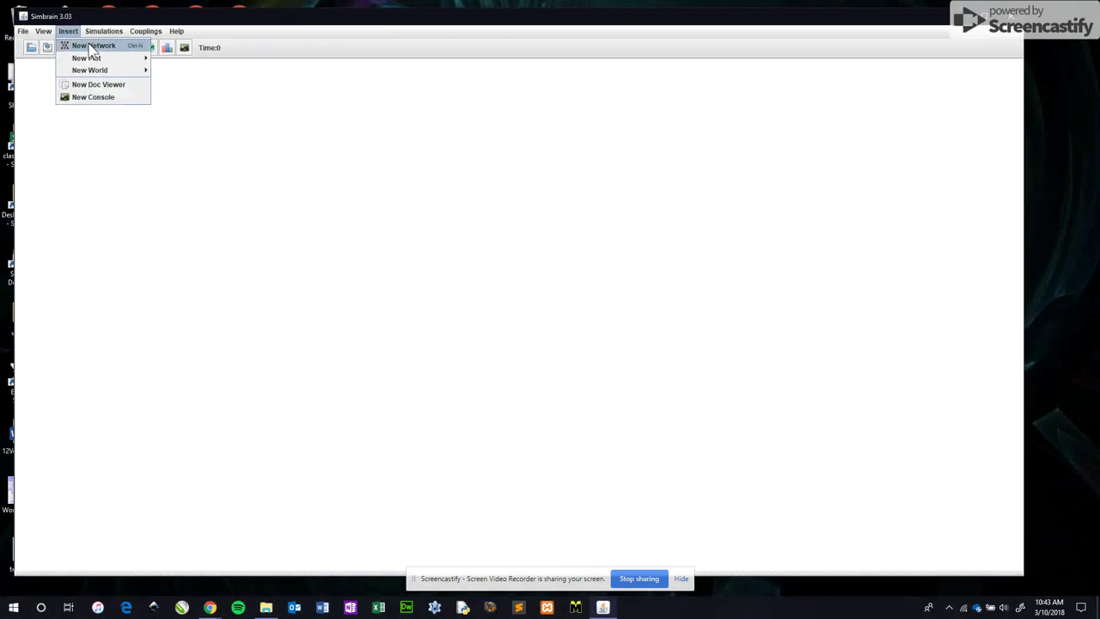
Add a new empty Network1 window and drag its corner to enlarge it
click(92, 45)
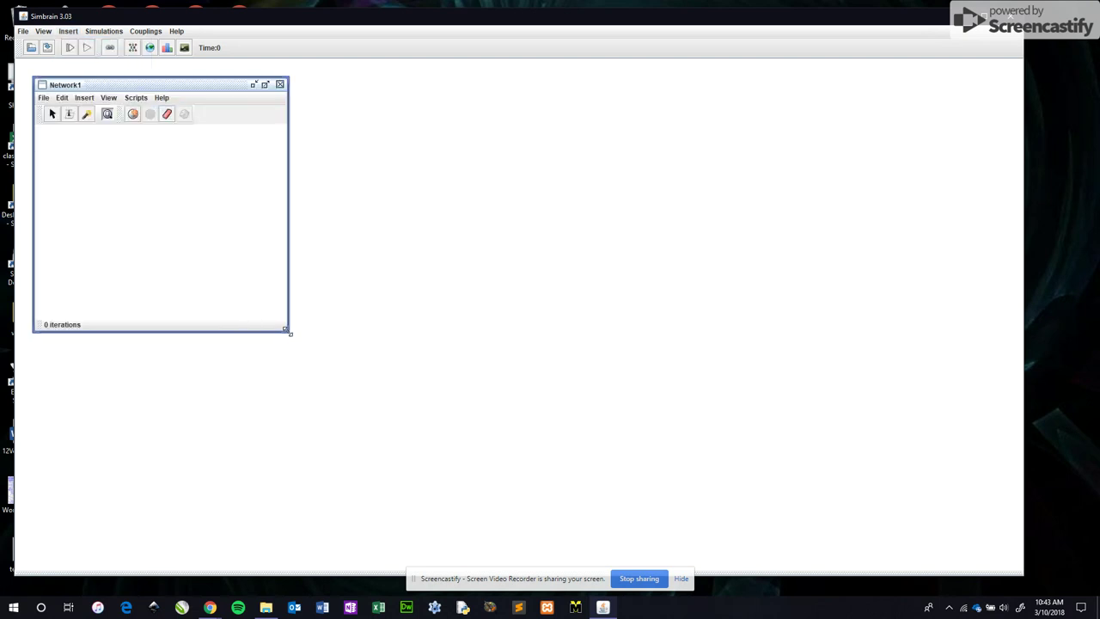
drag(289, 331, 449, 503)
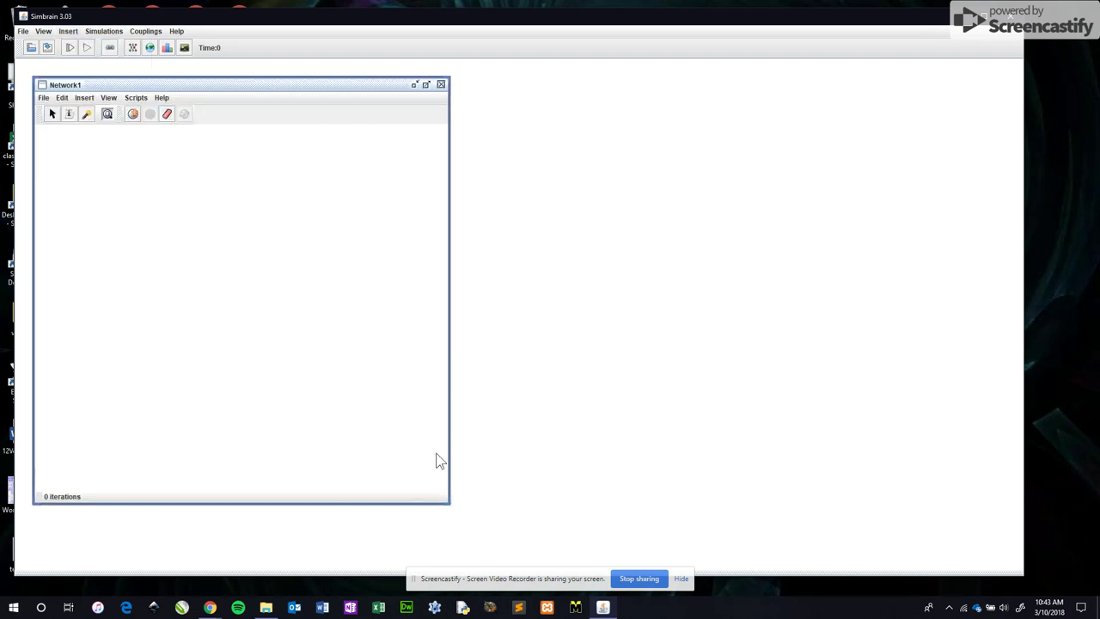
click(86, 98)
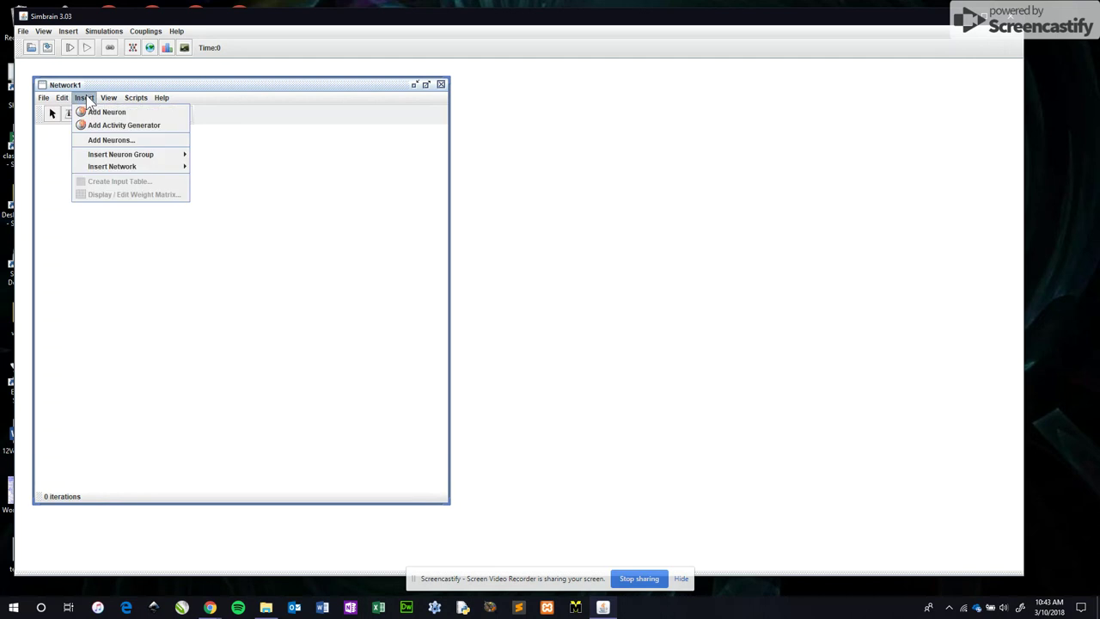
mouse_move(116, 171)
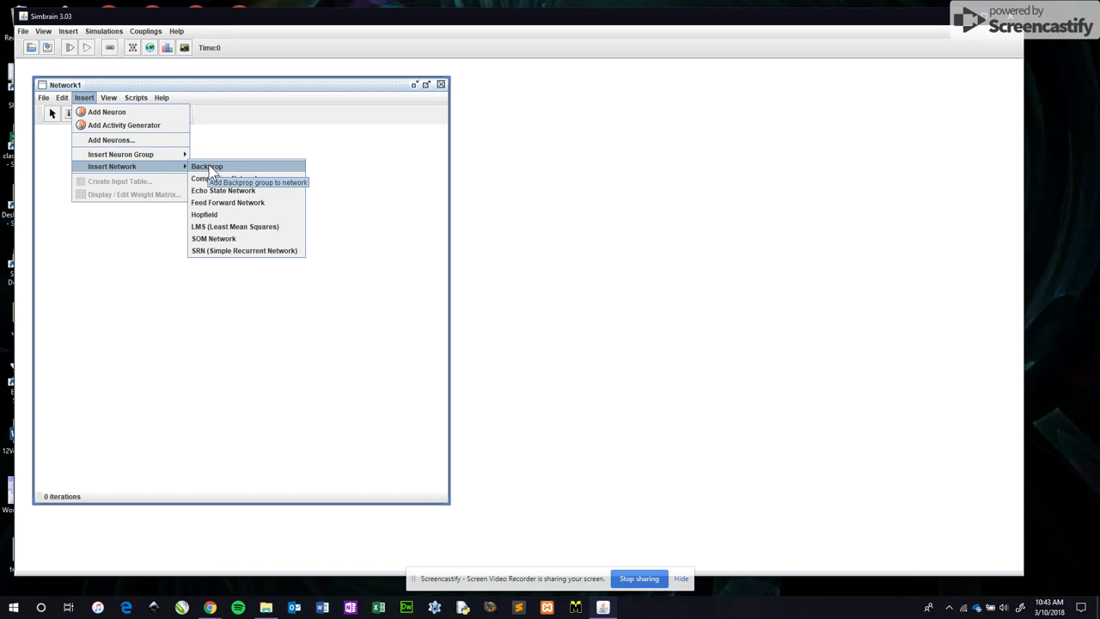
Insert a Backprop network with 64 input, 20 hidden and 2 output neurons
click(211, 169)
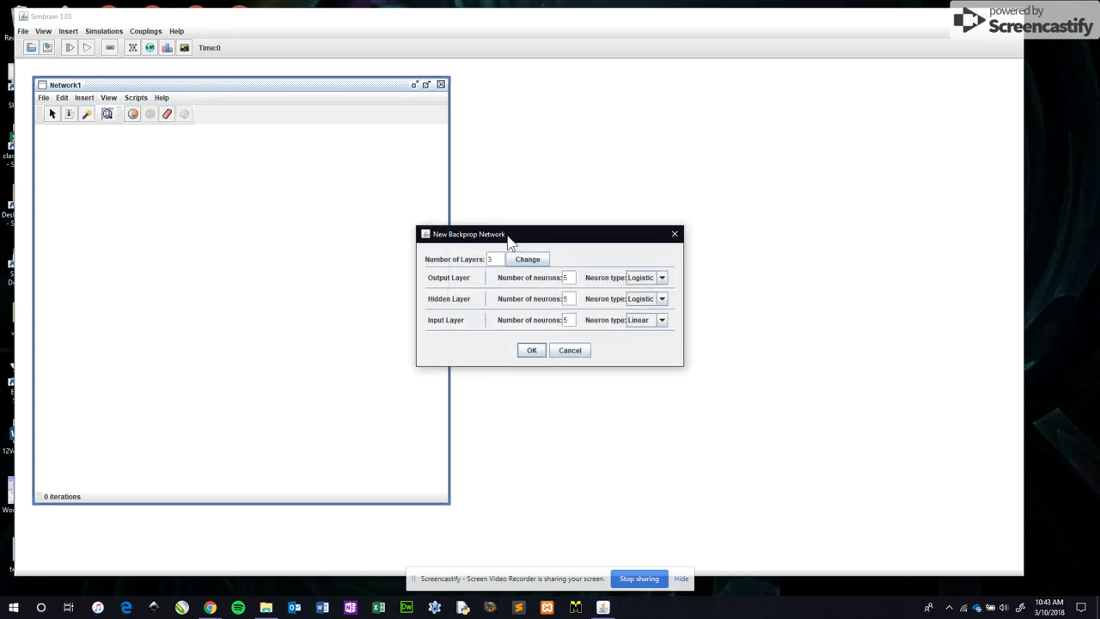
drag(510, 239, 290, 212)
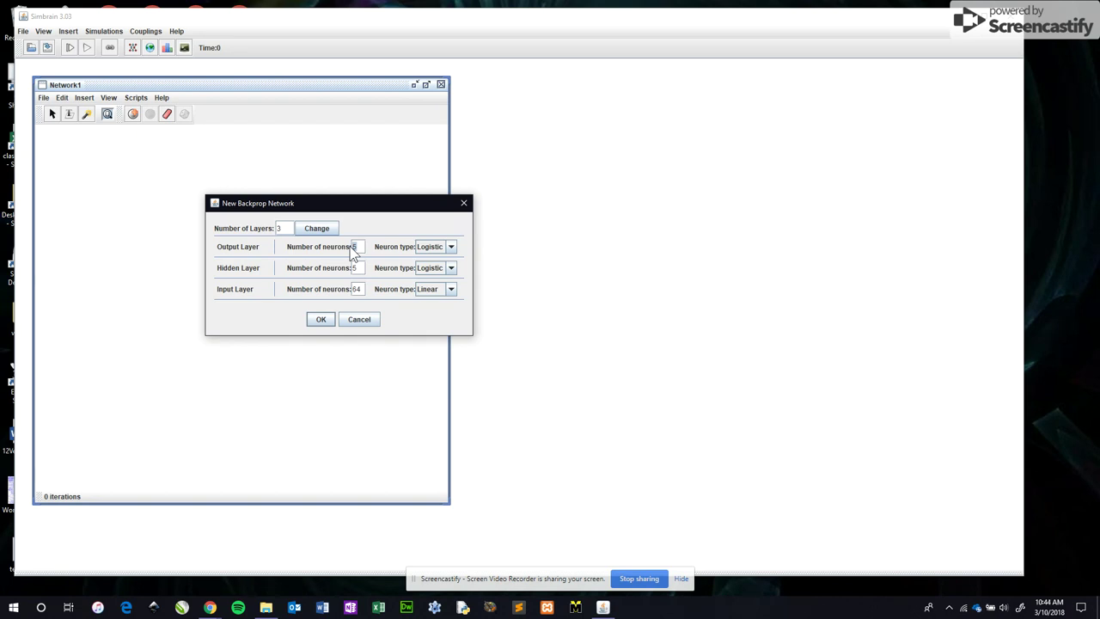
text(2)
double_click(354, 267)
click(321, 320)
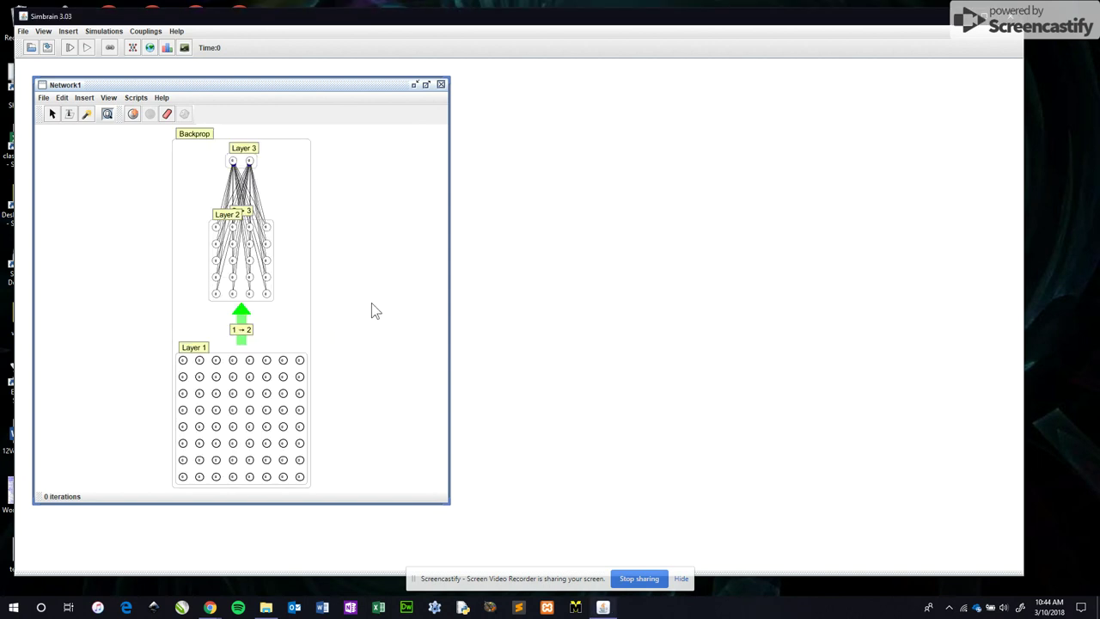
Rename the bottom Layer 1 group to 'input'
right_click(194, 357)
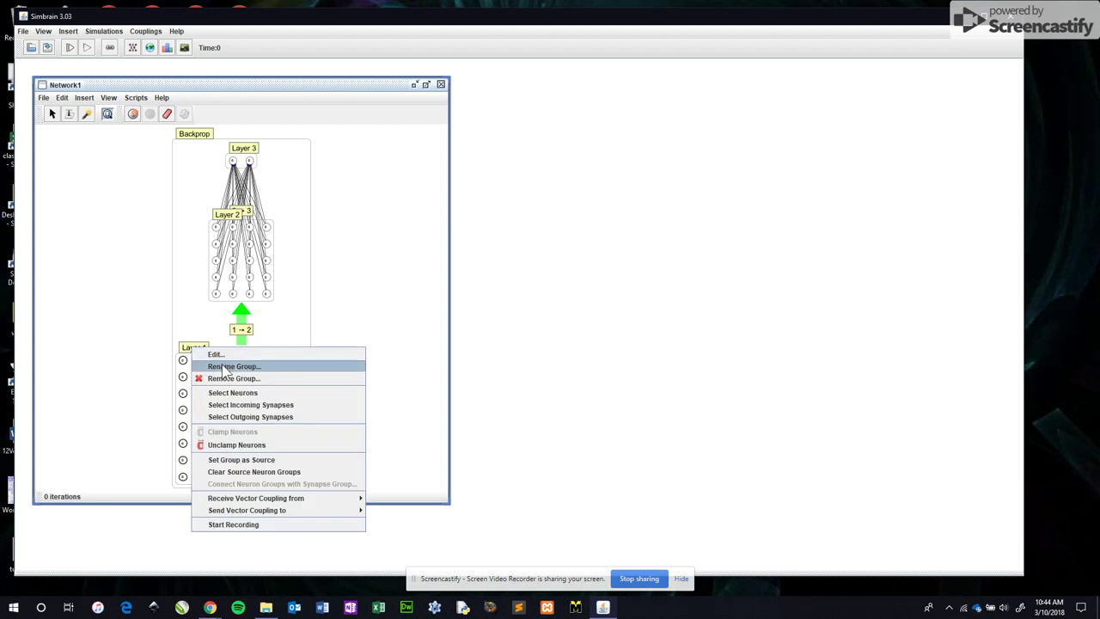
click(222, 365)
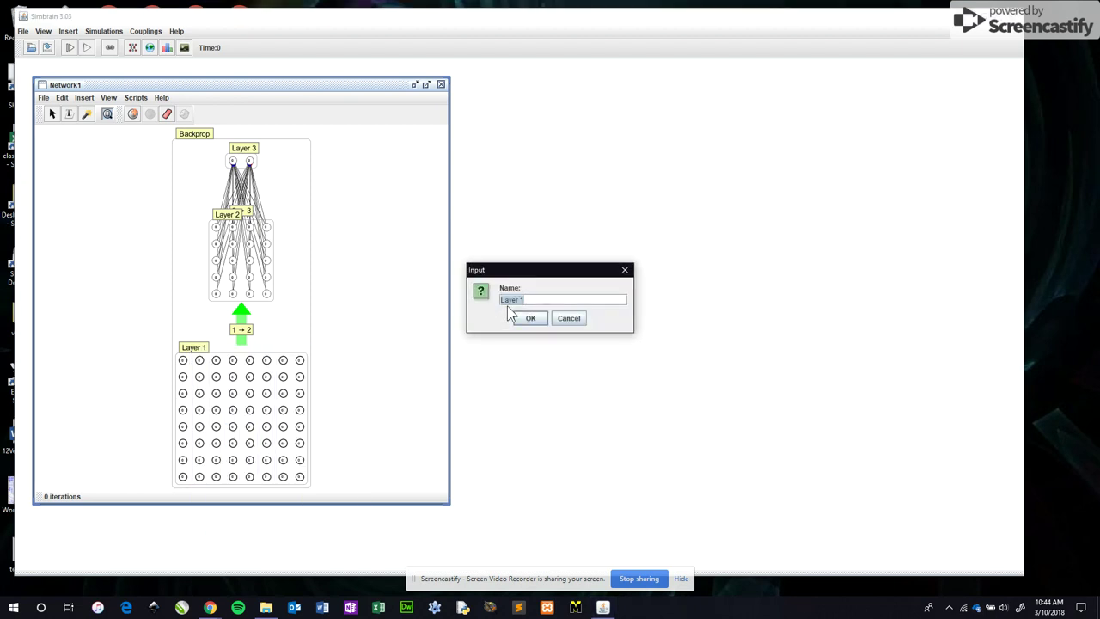
text(input)
click(527, 319)
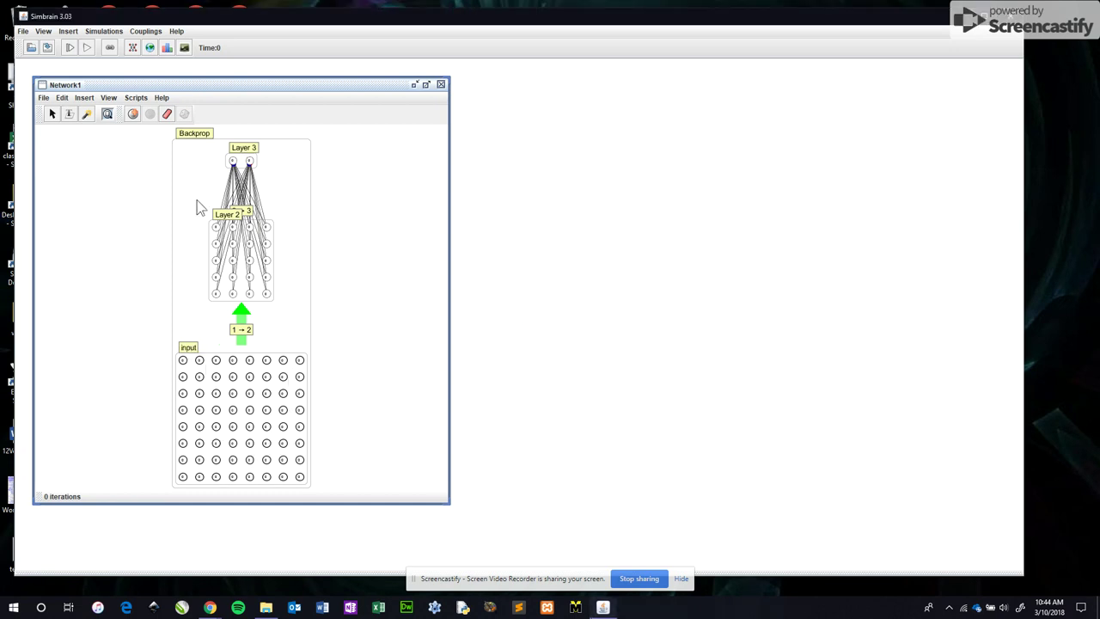
Rename the top Layer 3 group to 'output'
click(246, 149)
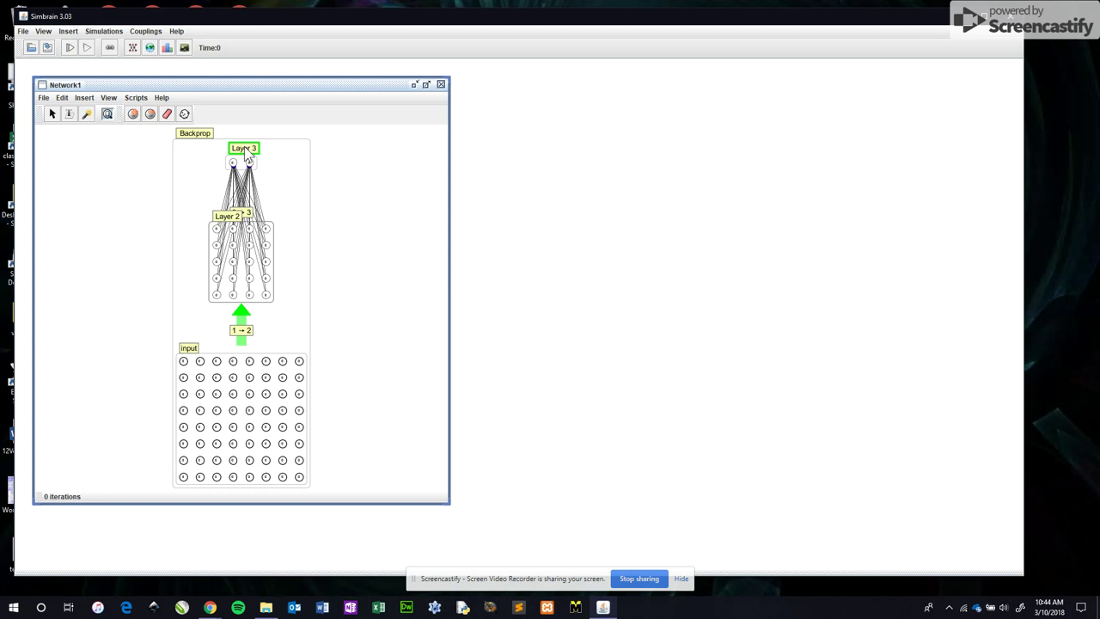
right_click(246, 152)
click(277, 168)
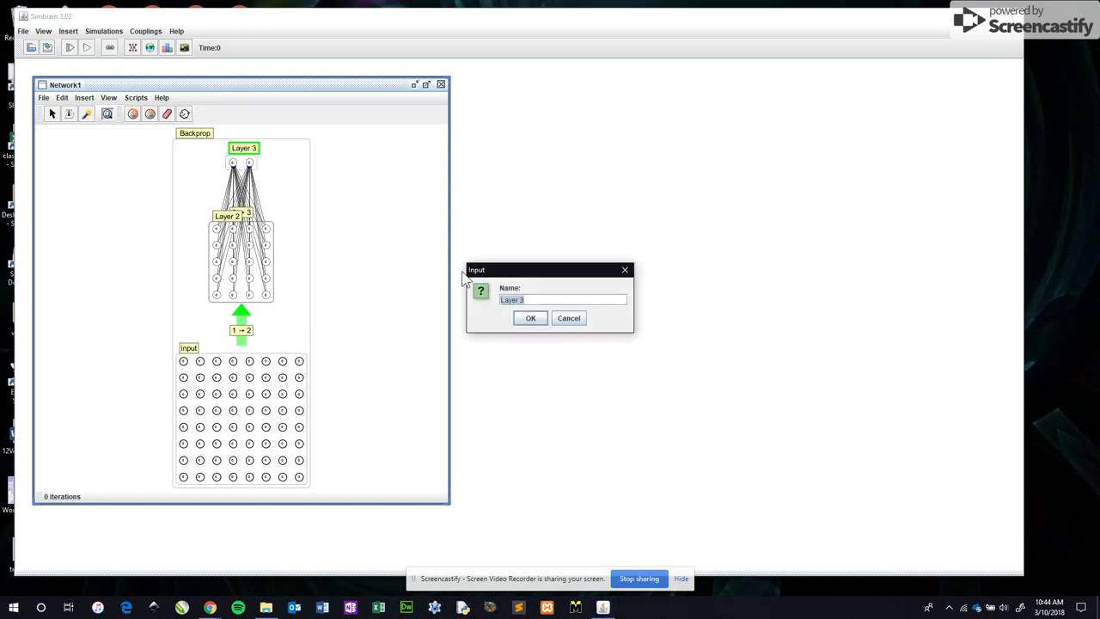
text(output)
click(532, 317)
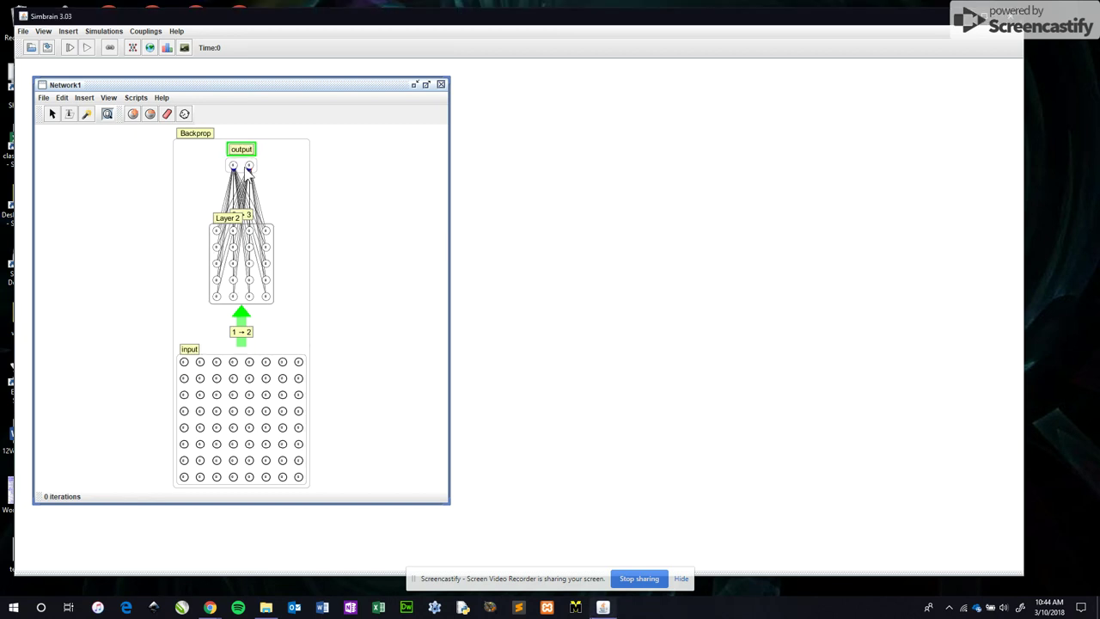
click(241, 168)
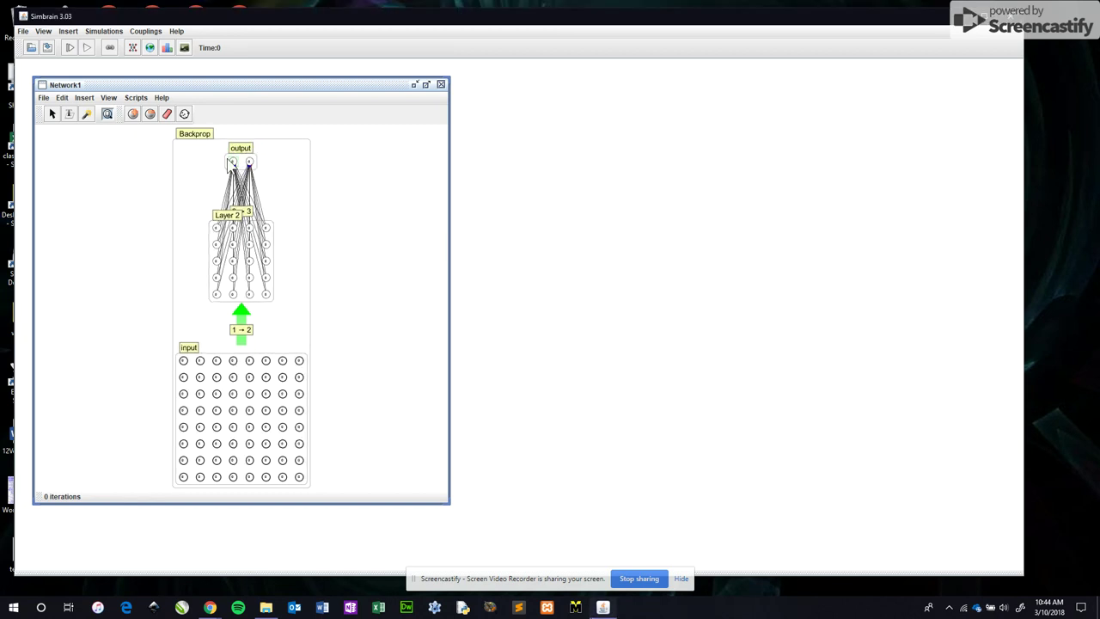
click(232, 164)
Label the left output neuron 'Smile' and the right output neuron 'Frown'
double_click(232, 163)
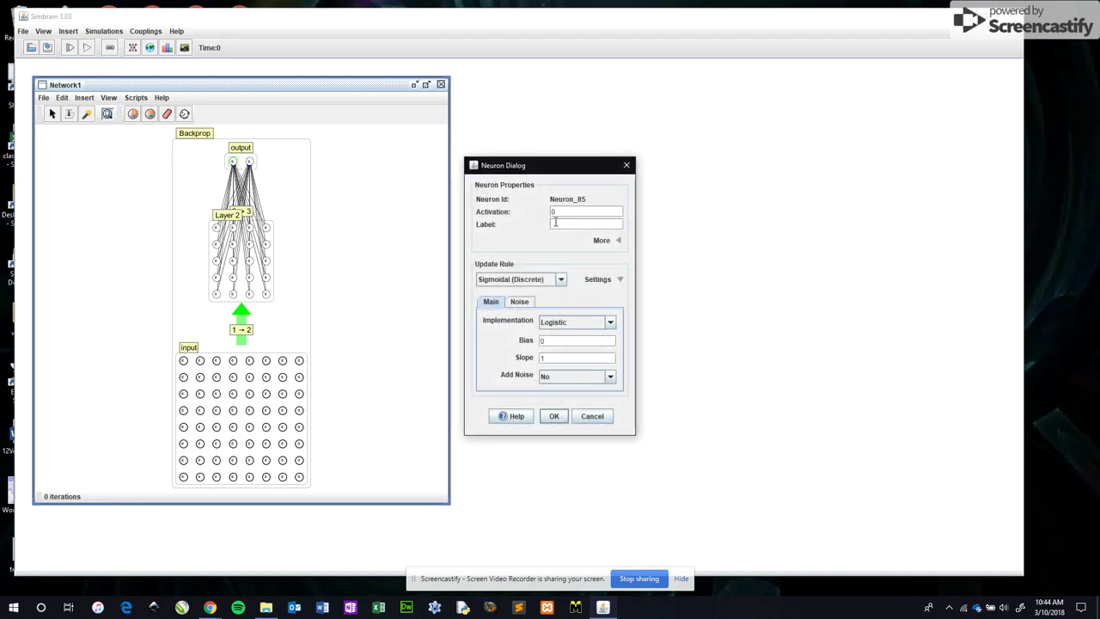
text(Smile)
click(554, 415)
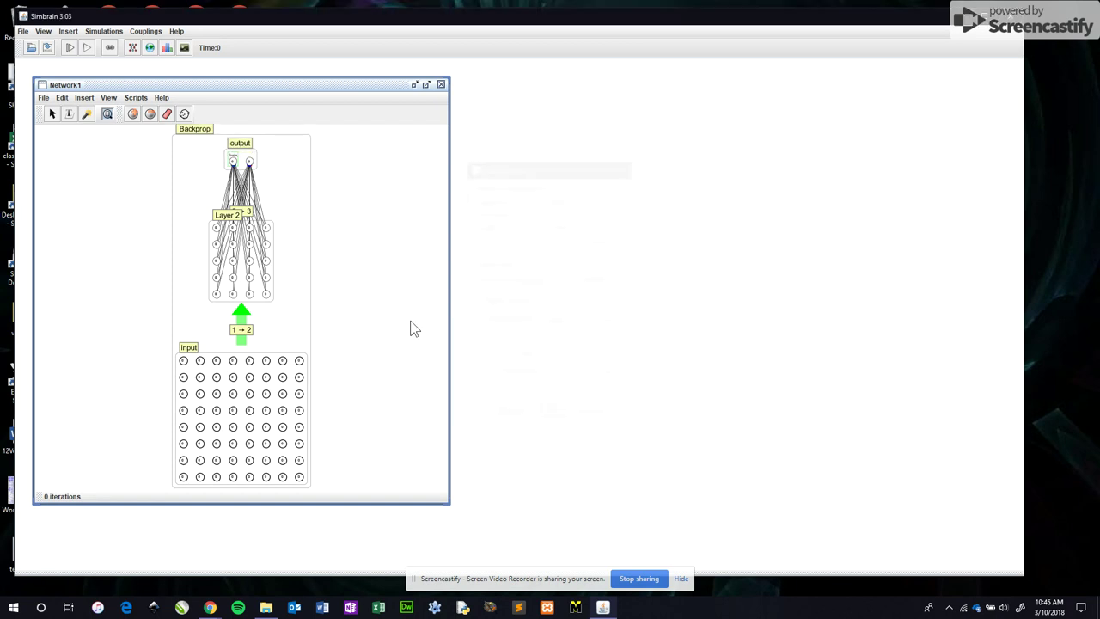
click(250, 165)
double_click(250, 165)
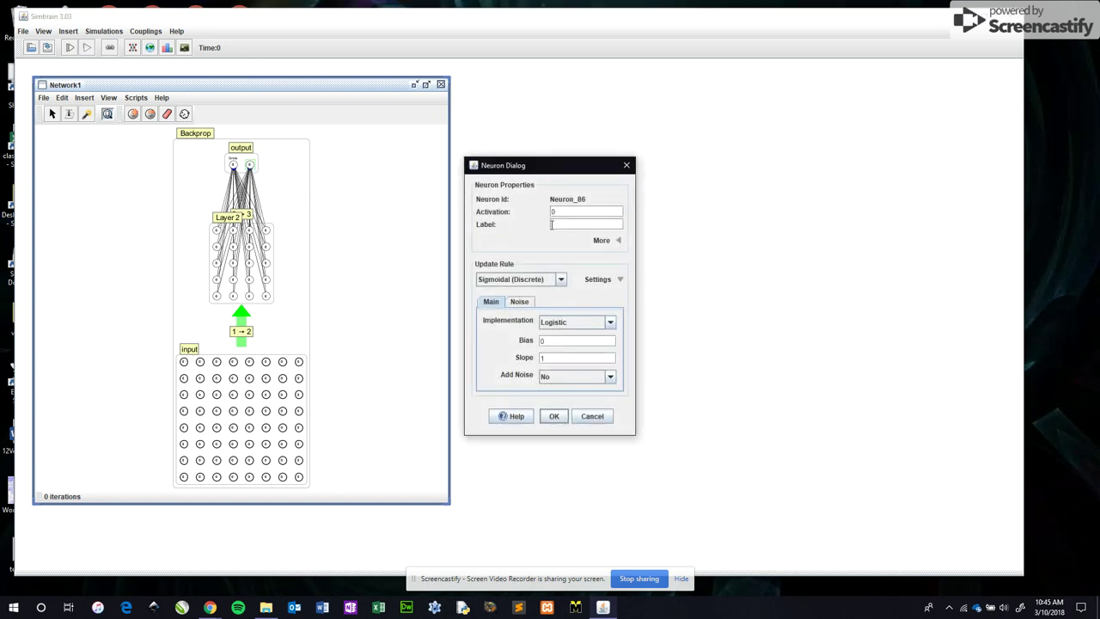
text(Frown)
click(554, 416)
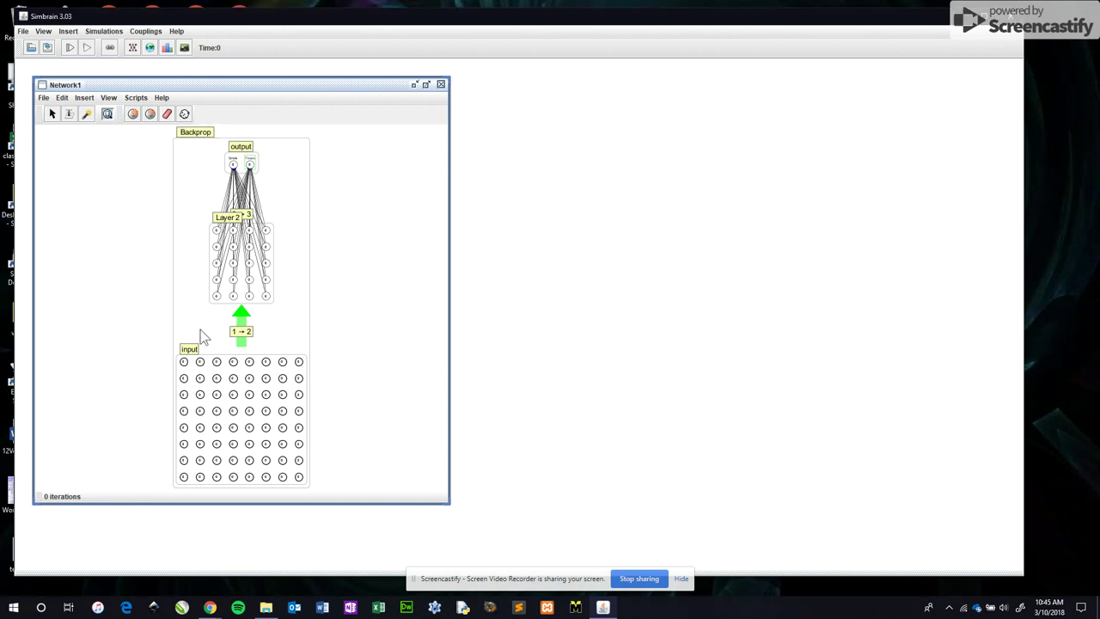
right_click(194, 140)
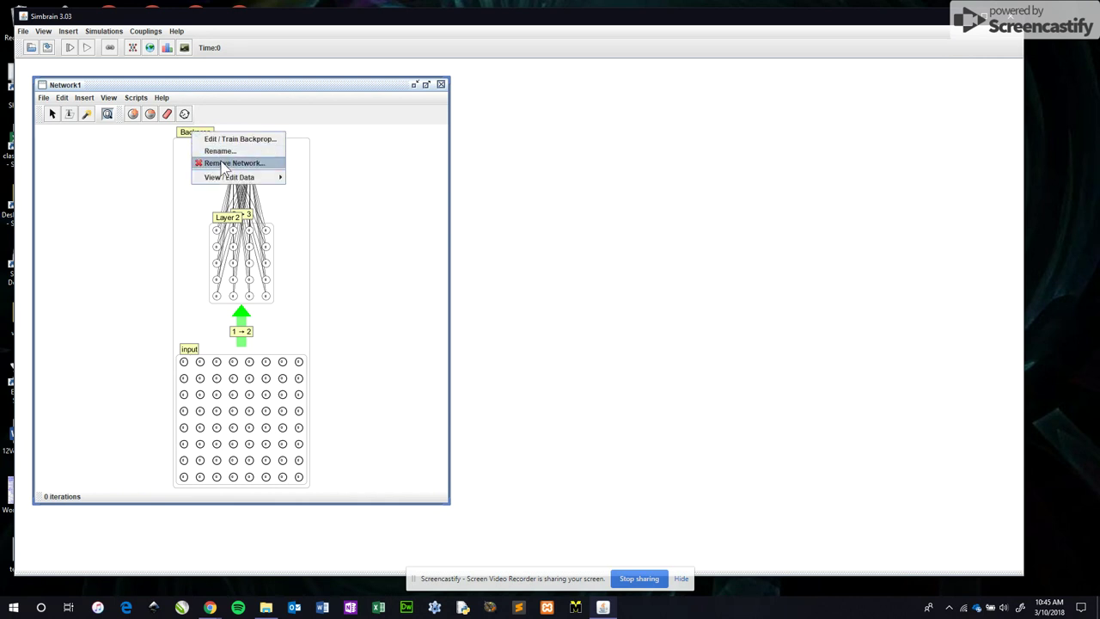
Load emoji.csv as input data in the Edit Backprop Network dialog
click(228, 140)
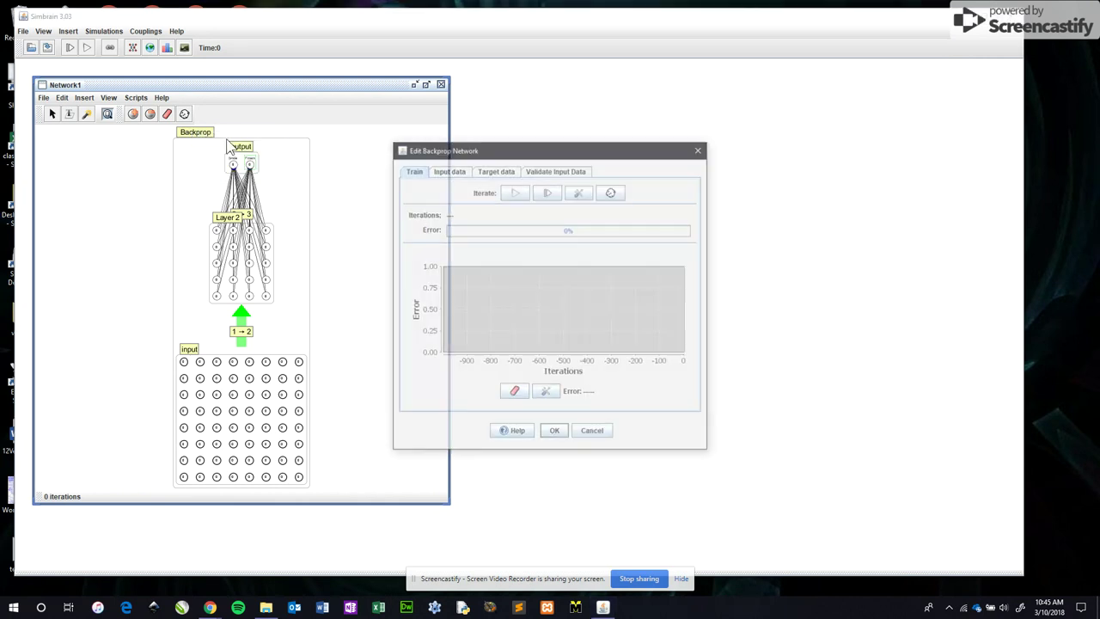
drag(519, 154, 522, 124)
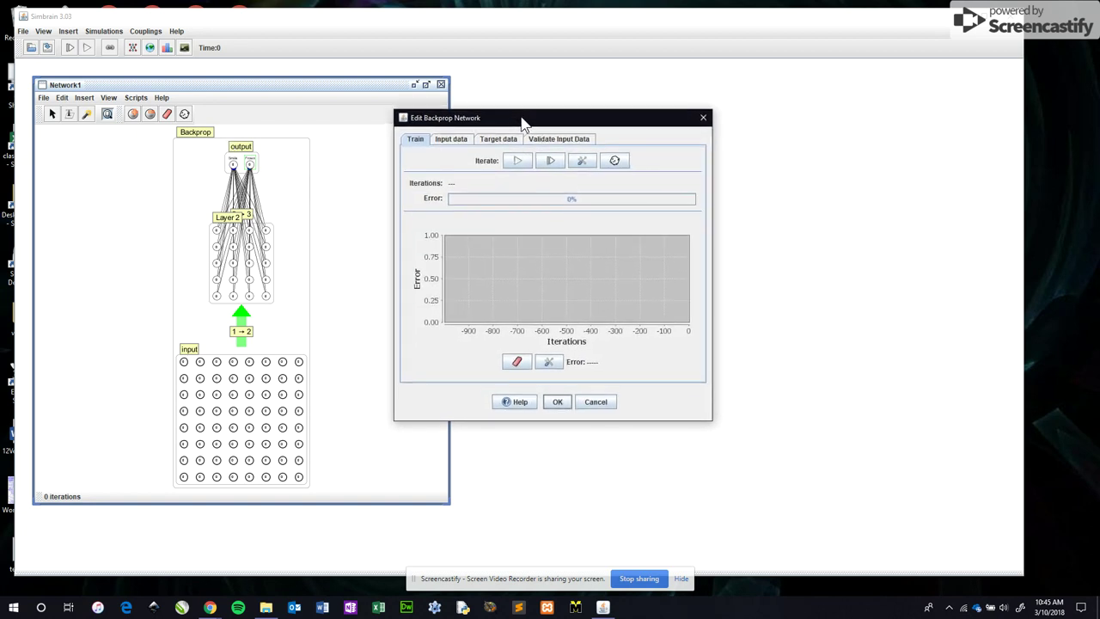
click(453, 140)
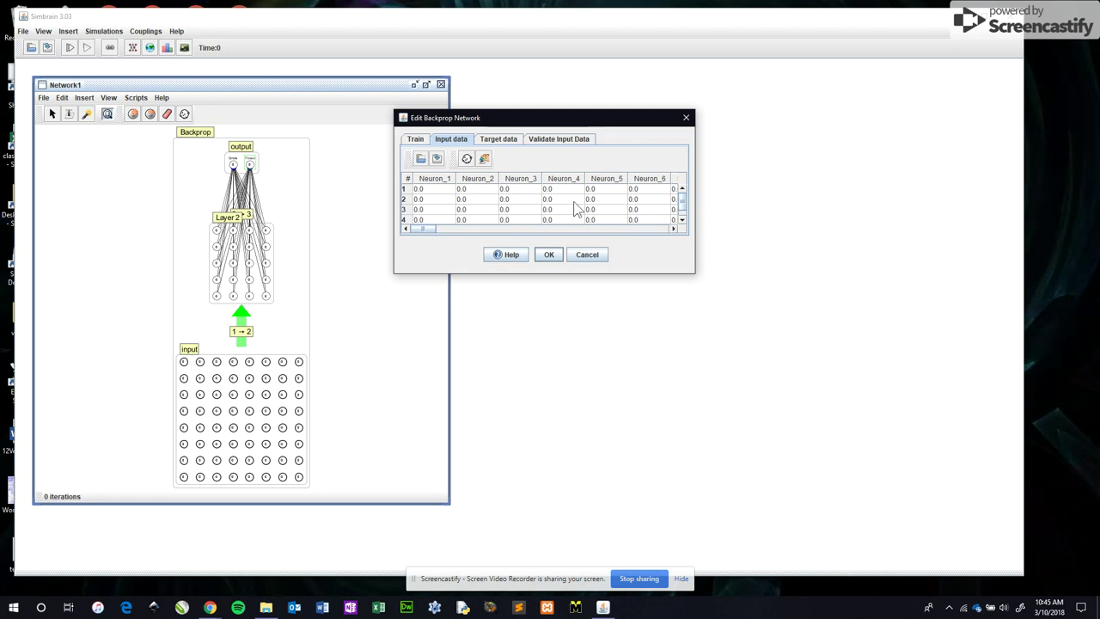
click(421, 160)
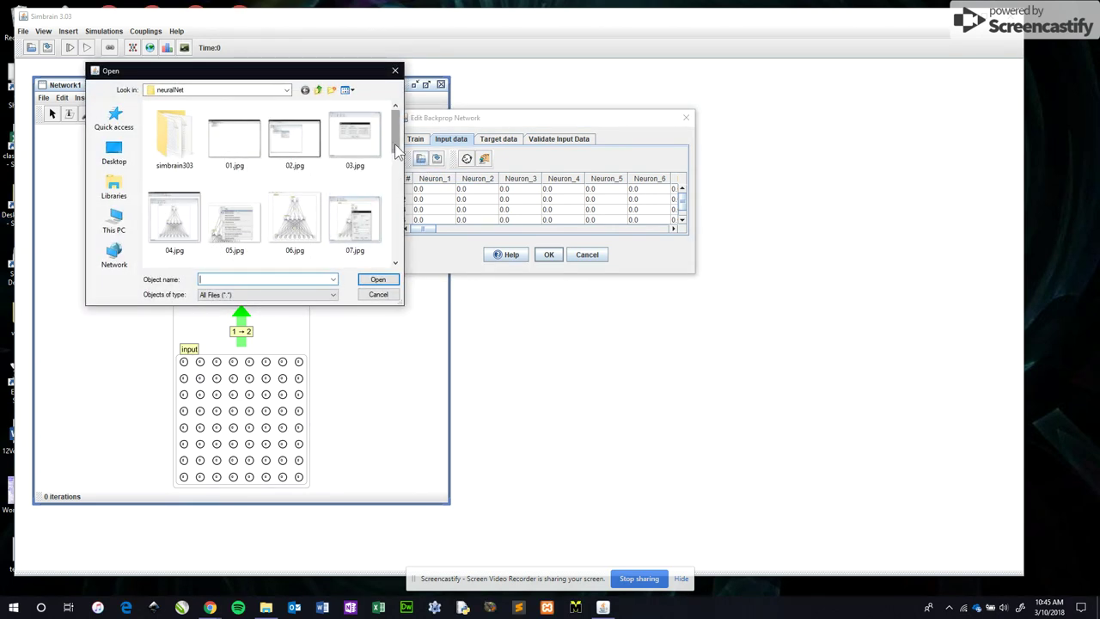
scroll(395, 221, down, 9)
scroll(404, 224, down, 2)
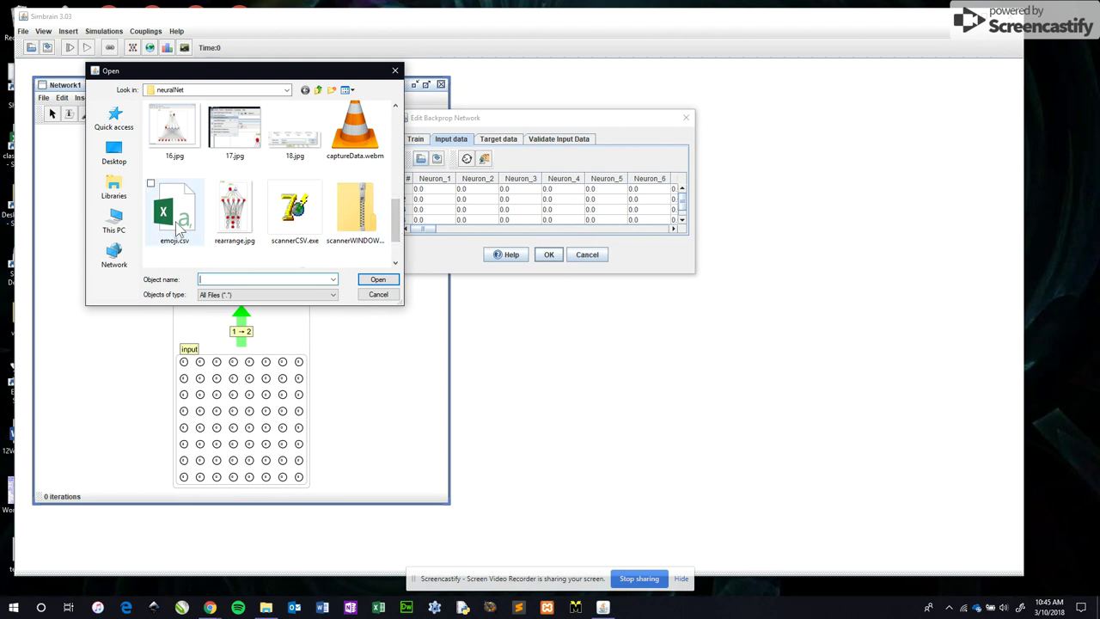
double_click(177, 221)
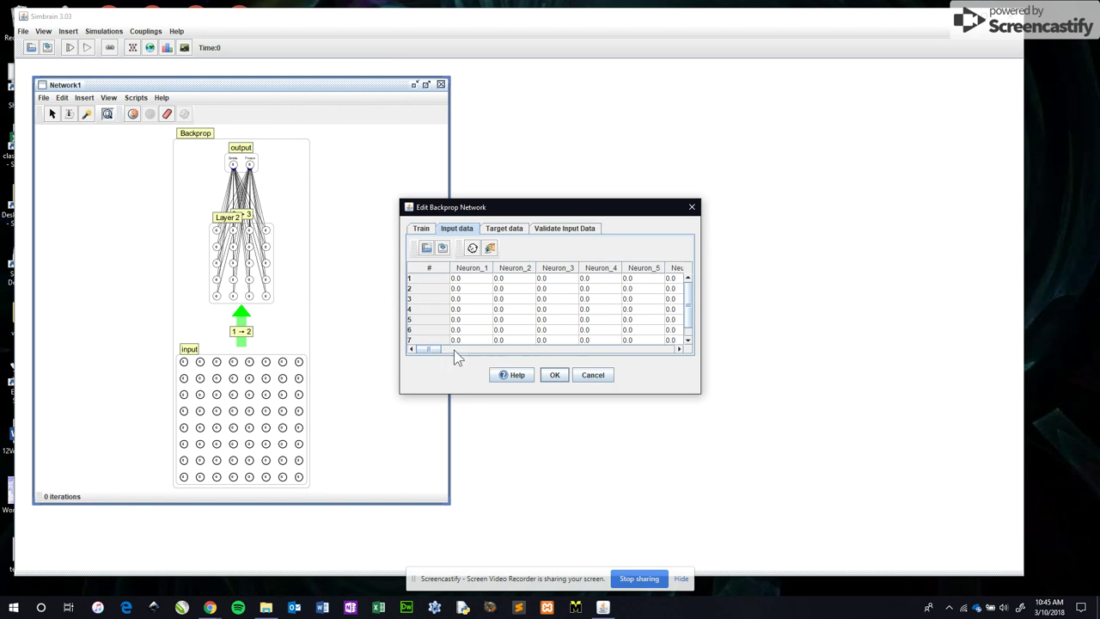
drag(433, 355, 463, 354)
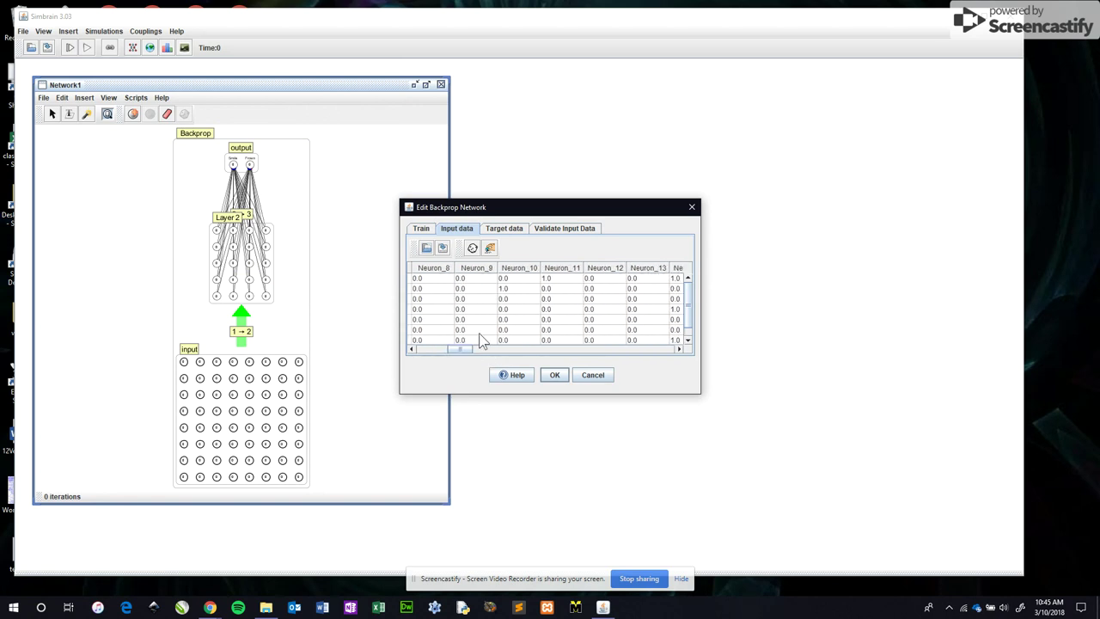
click(547, 279)
Insert three rows into the target data table, bringing it to eight rows
click(504, 229)
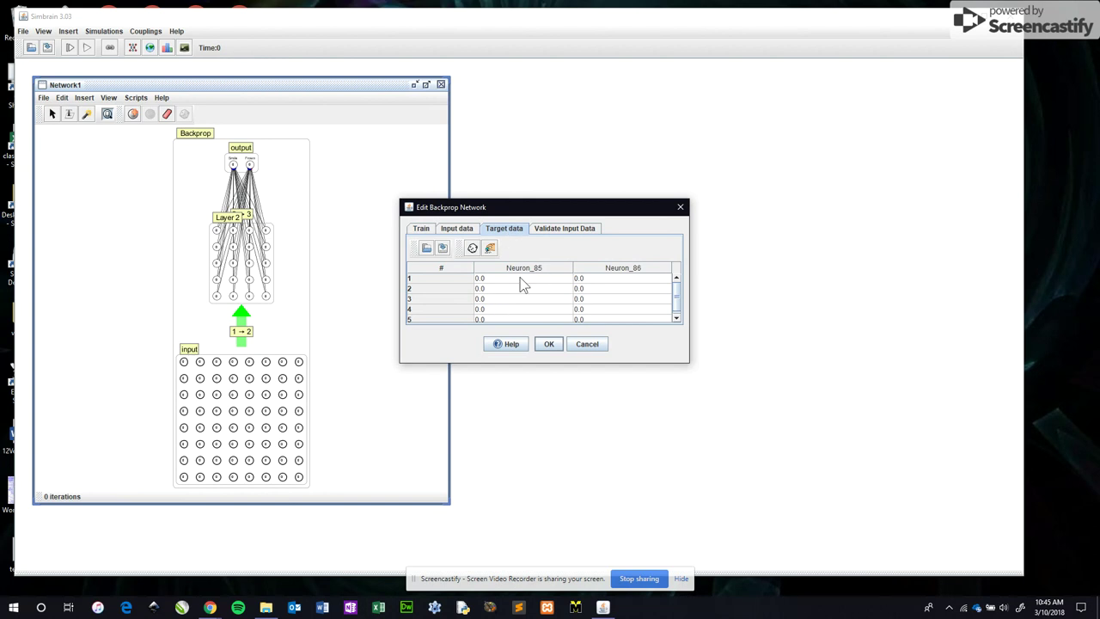
right_click(429, 320)
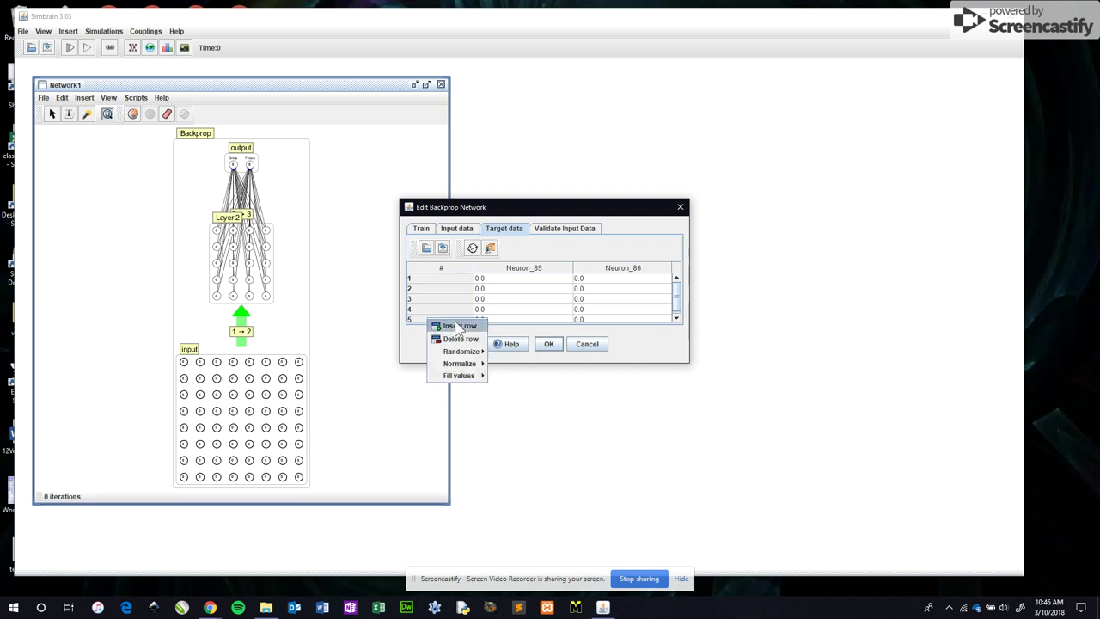
click(448, 325)
right_click(440, 330)
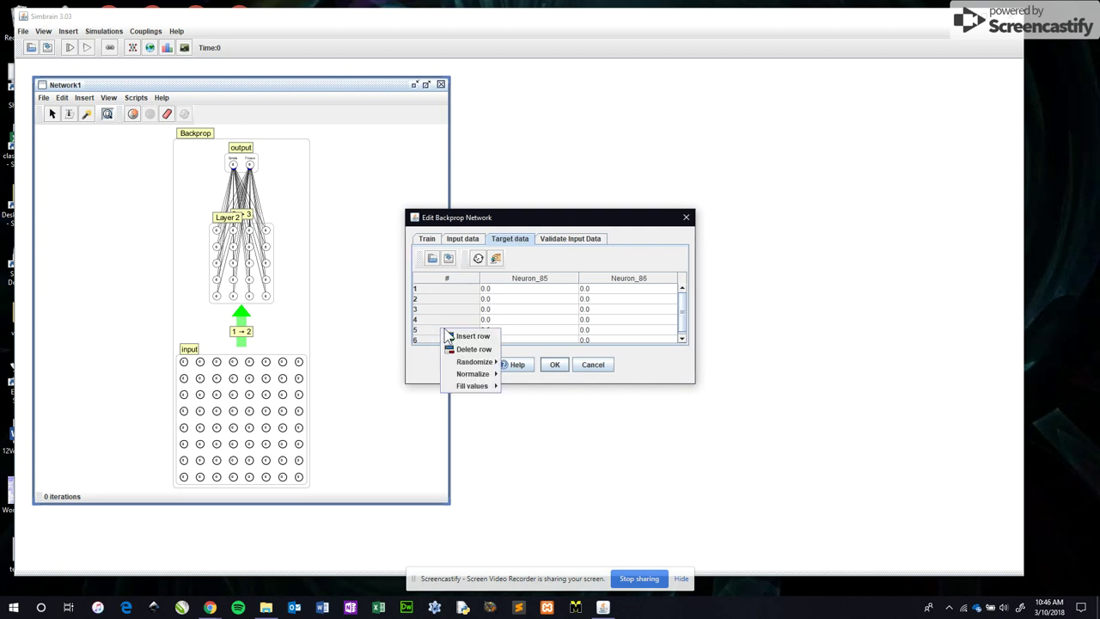
click(457, 339)
right_click(450, 335)
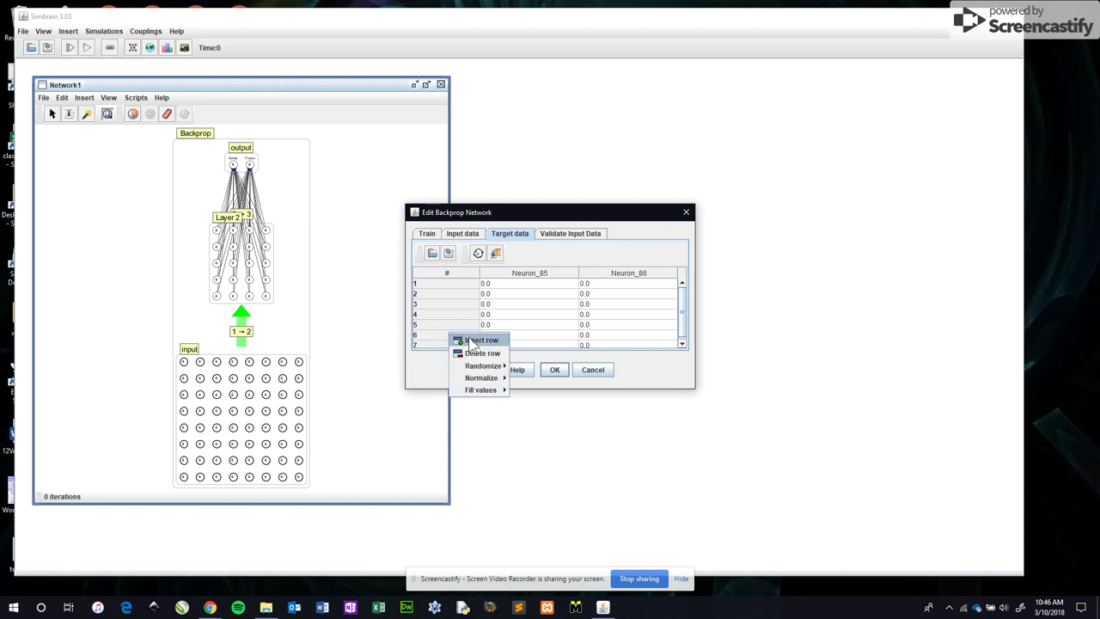
click(464, 340)
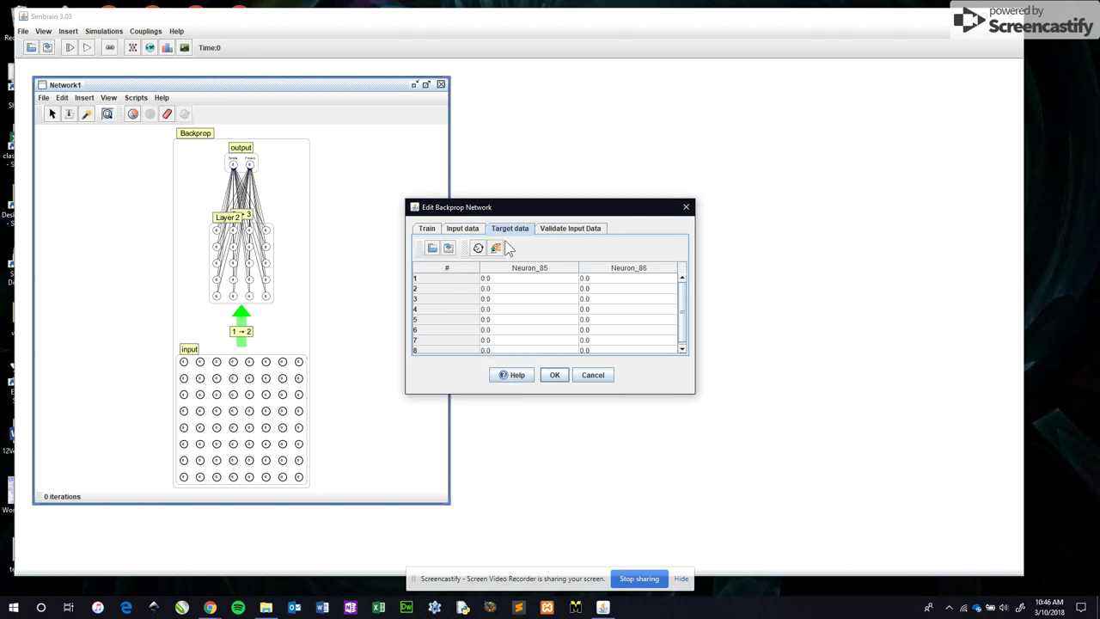
click(464, 228)
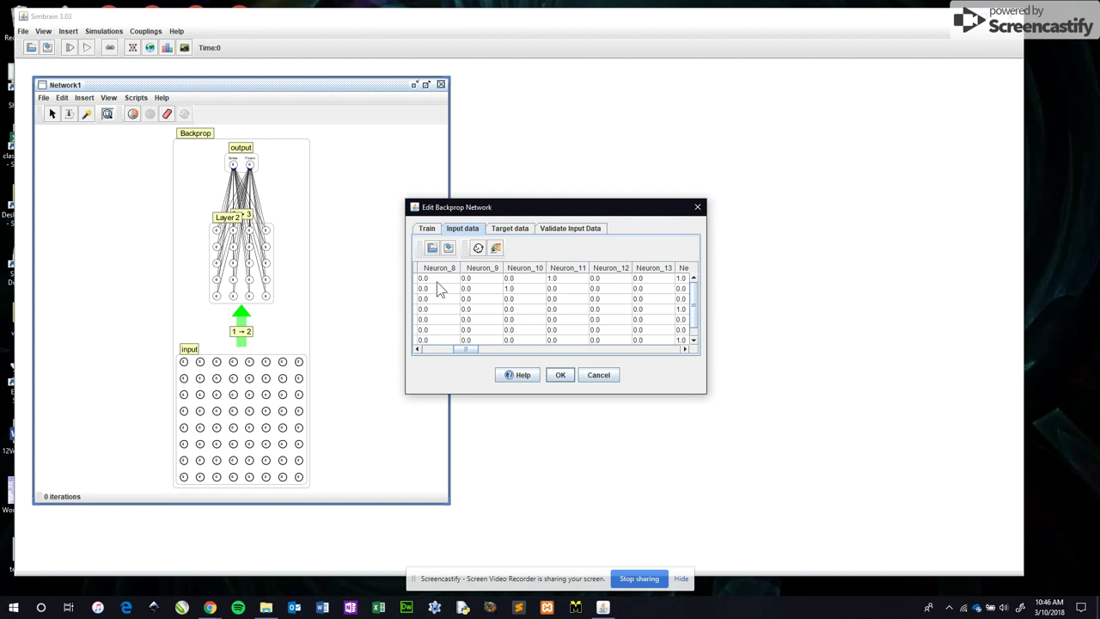
drag(461, 349, 424, 351)
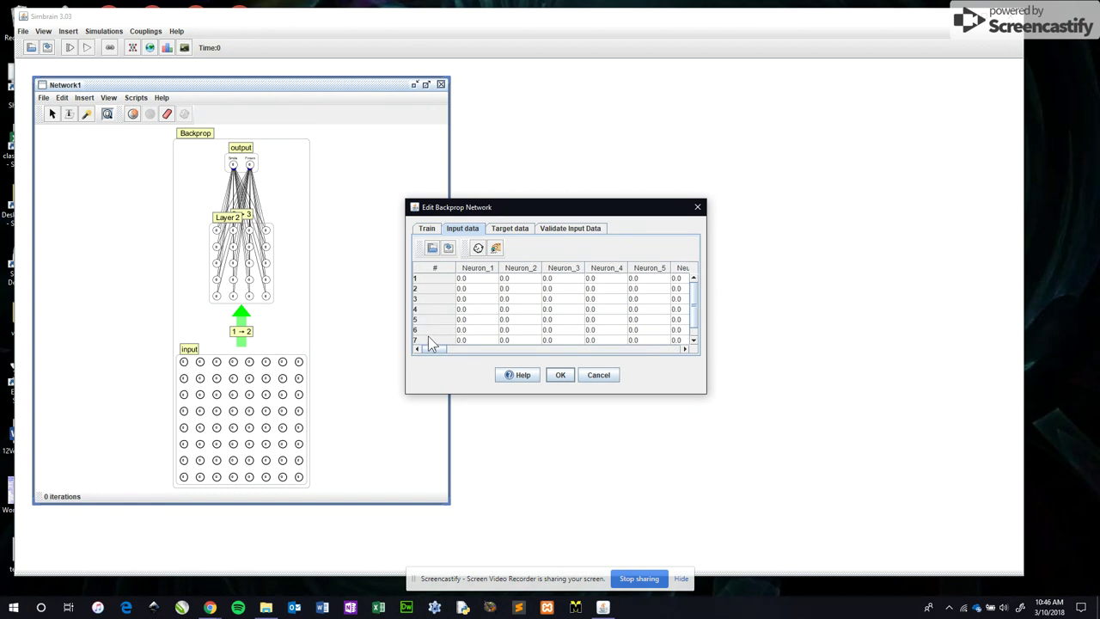
click(511, 229)
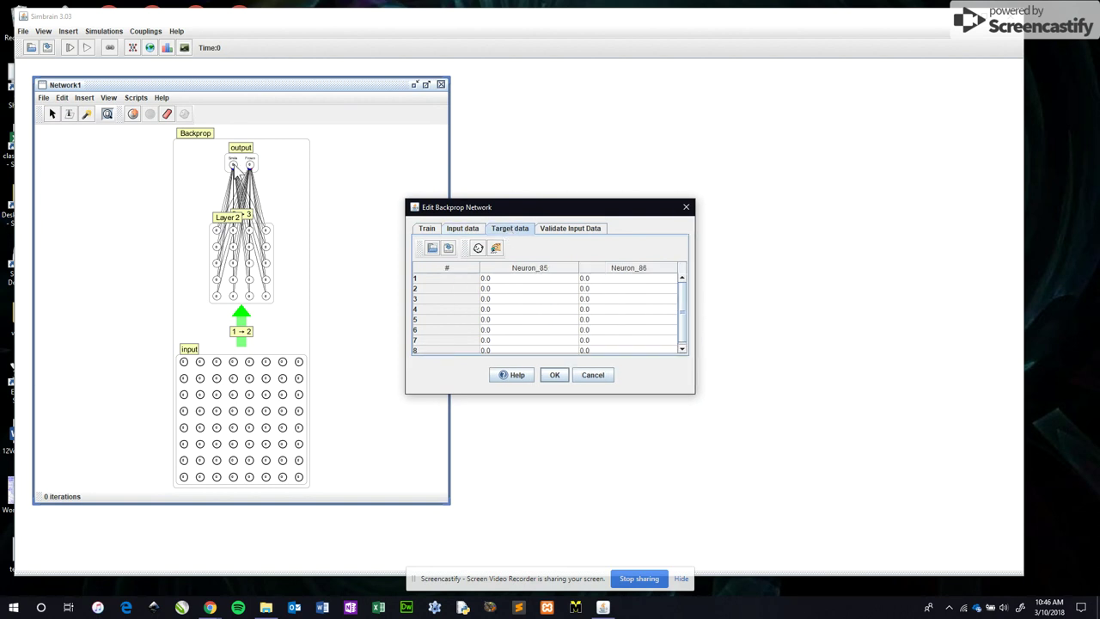
Set Neuron_85 to 1.0 in target rows 1–4
mouse_move(235, 168)
click(483, 269)
click(507, 296)
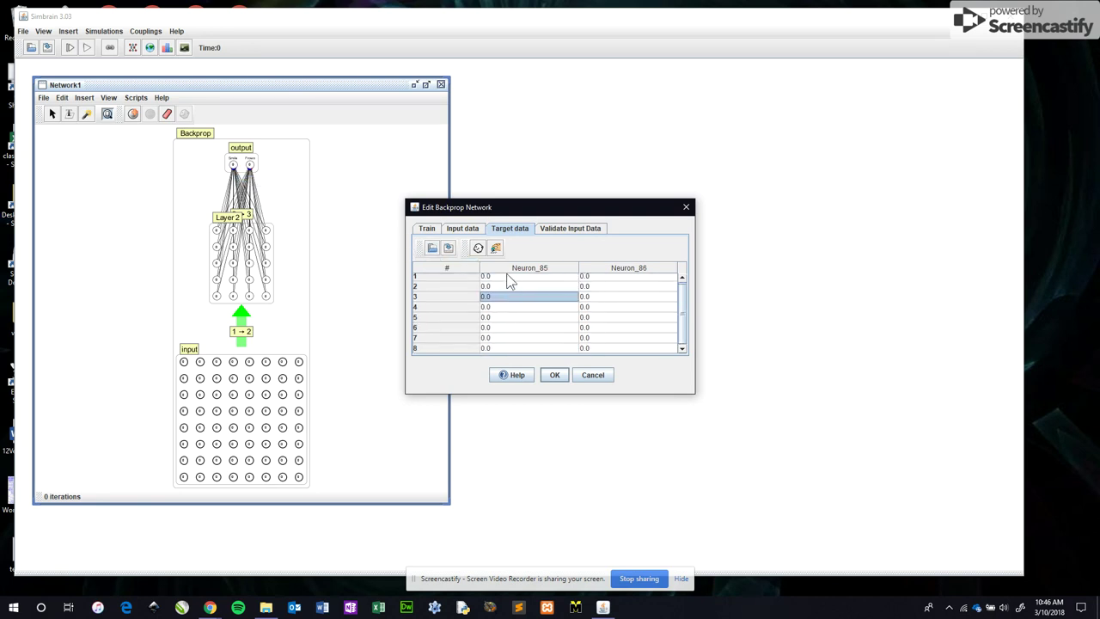
scroll(503, 284, up, 1)
click(501, 280)
text(1)
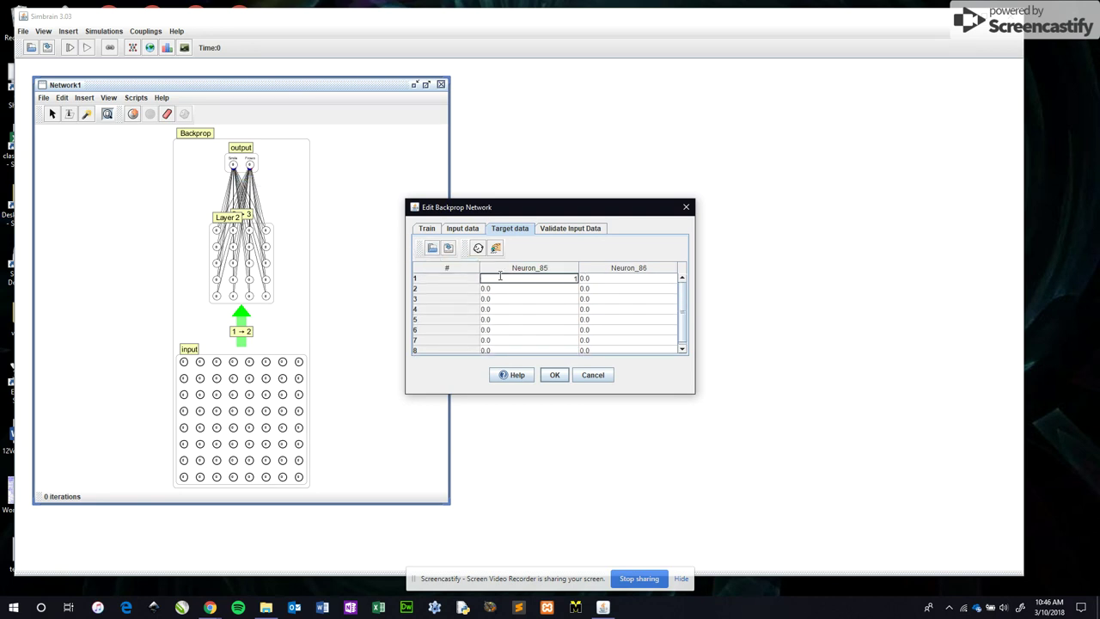
key(Return)
text(1)
key(Return)
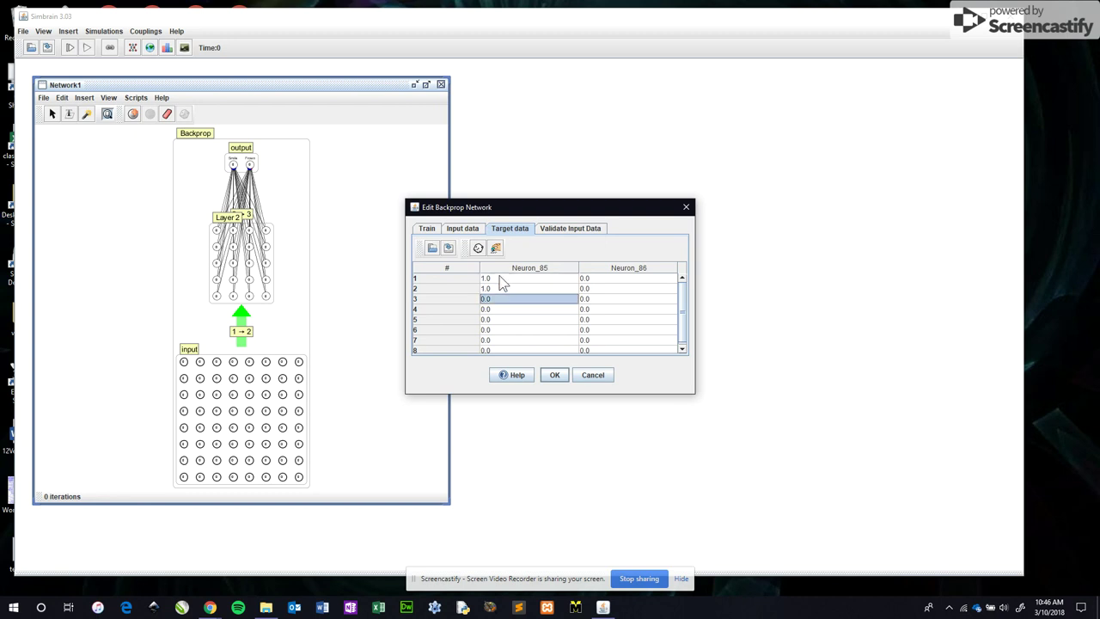
text(1)
key(Return)
text(1)
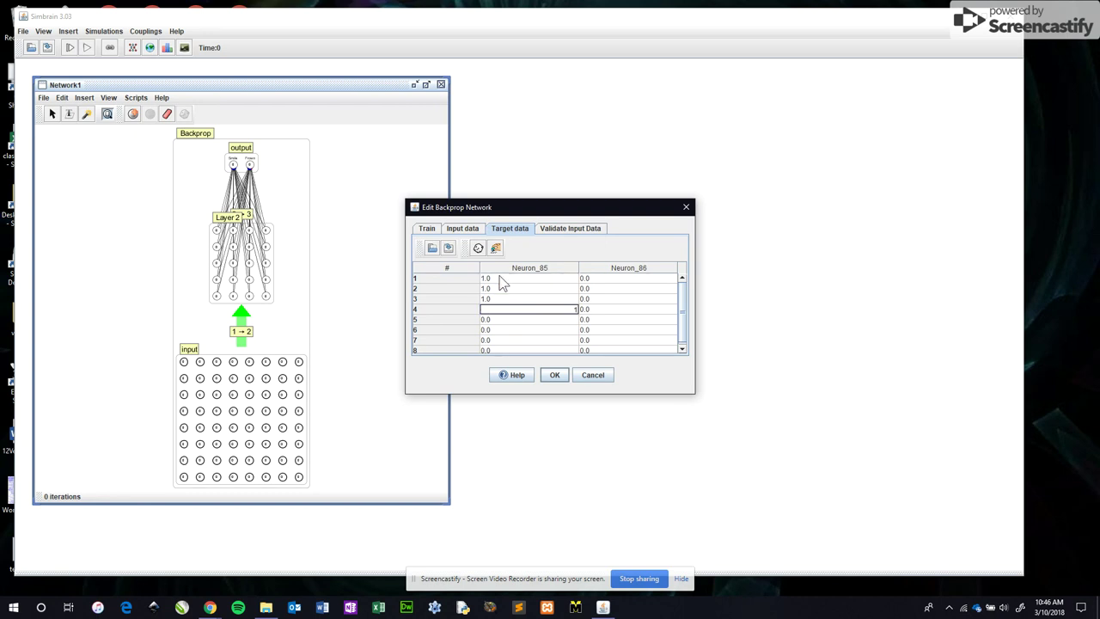
key(Return)
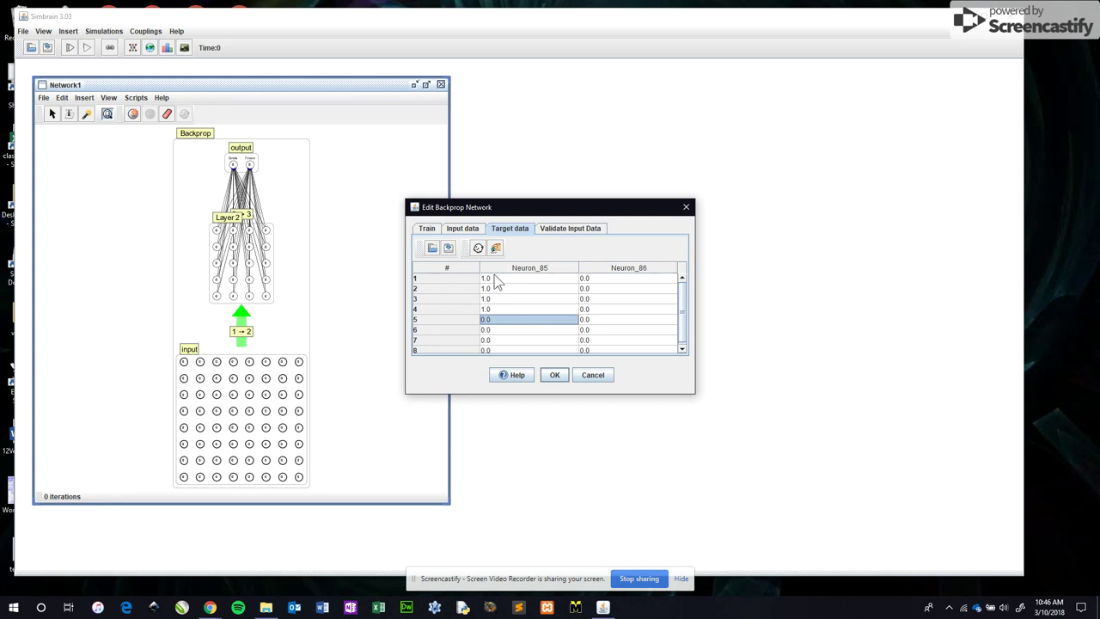
Set Neuron_86 to 1.0 in target rows 5–8
click(591, 324)
text(1)
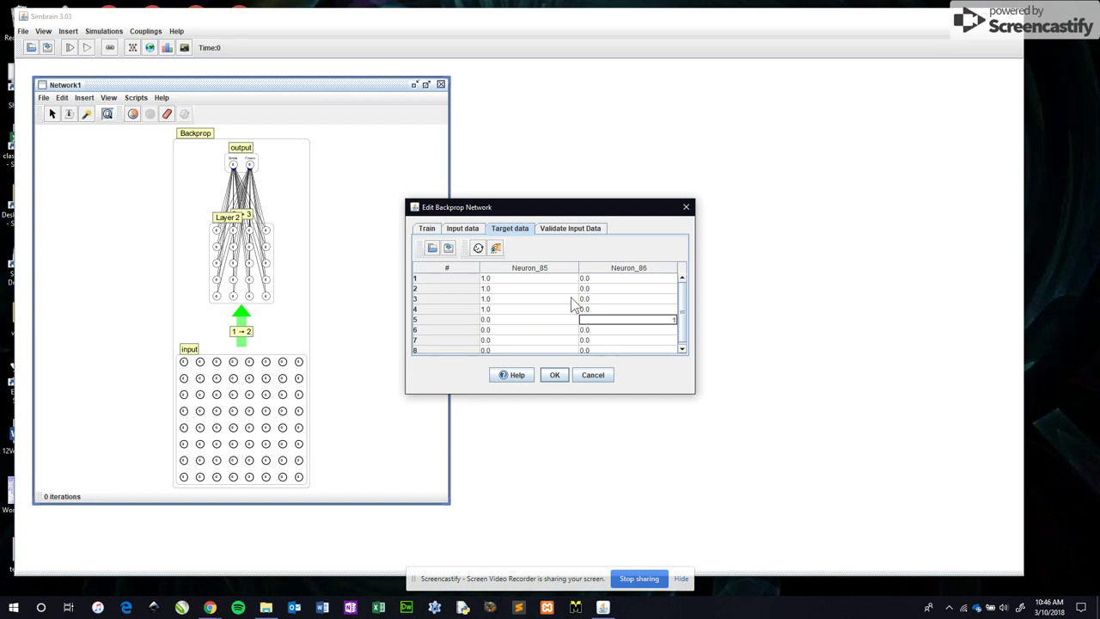
key(Return)
text(1)
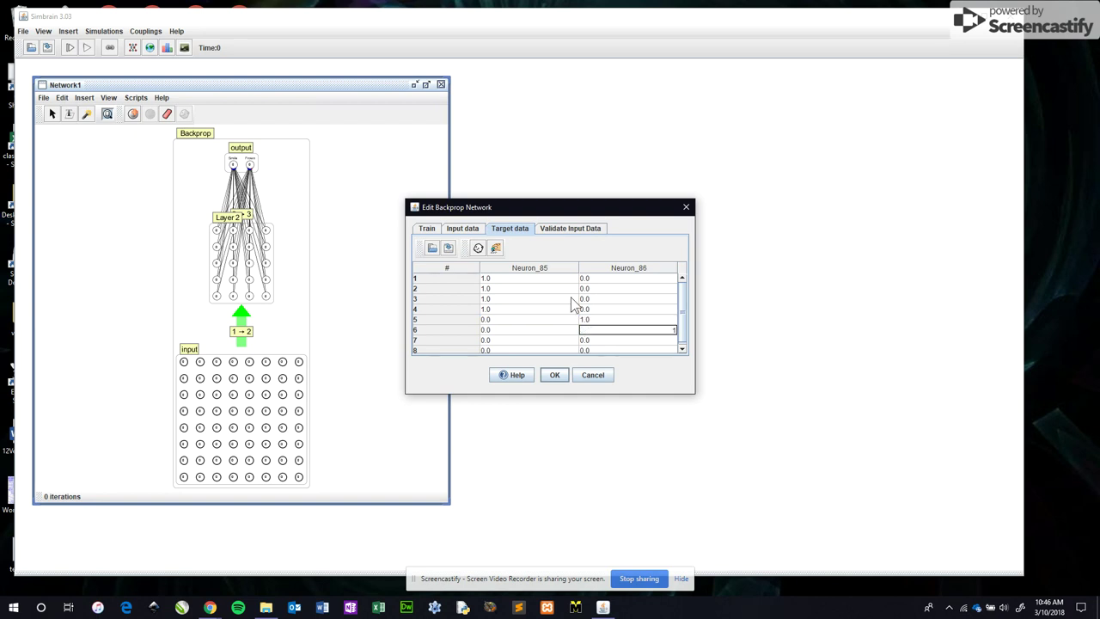
key(Return)
text(1)
key(Return)
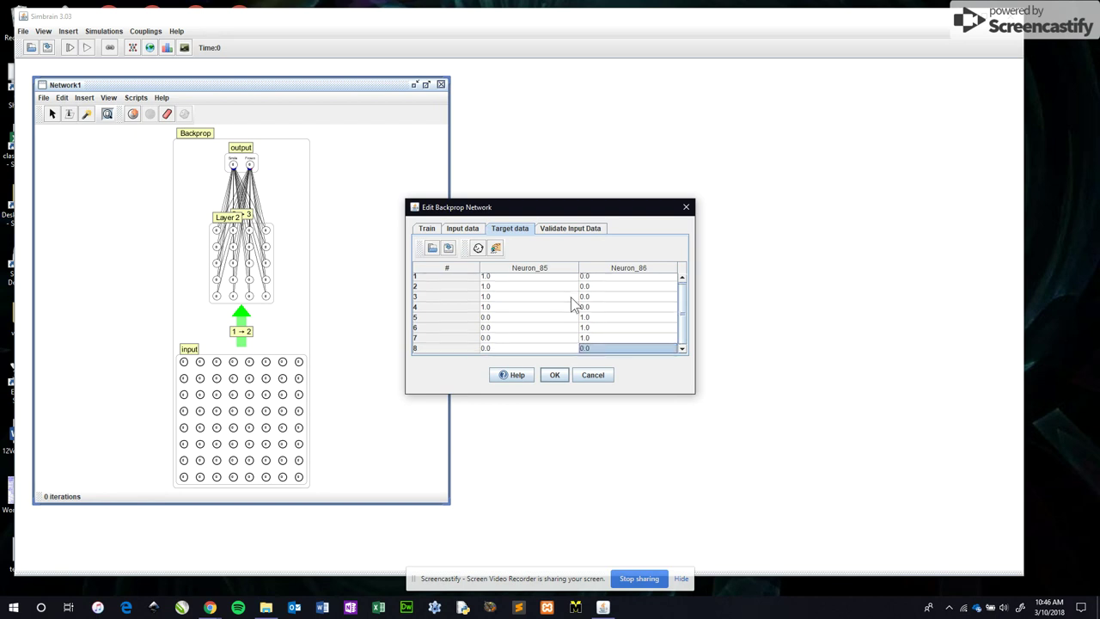
text(1)
key(Return)
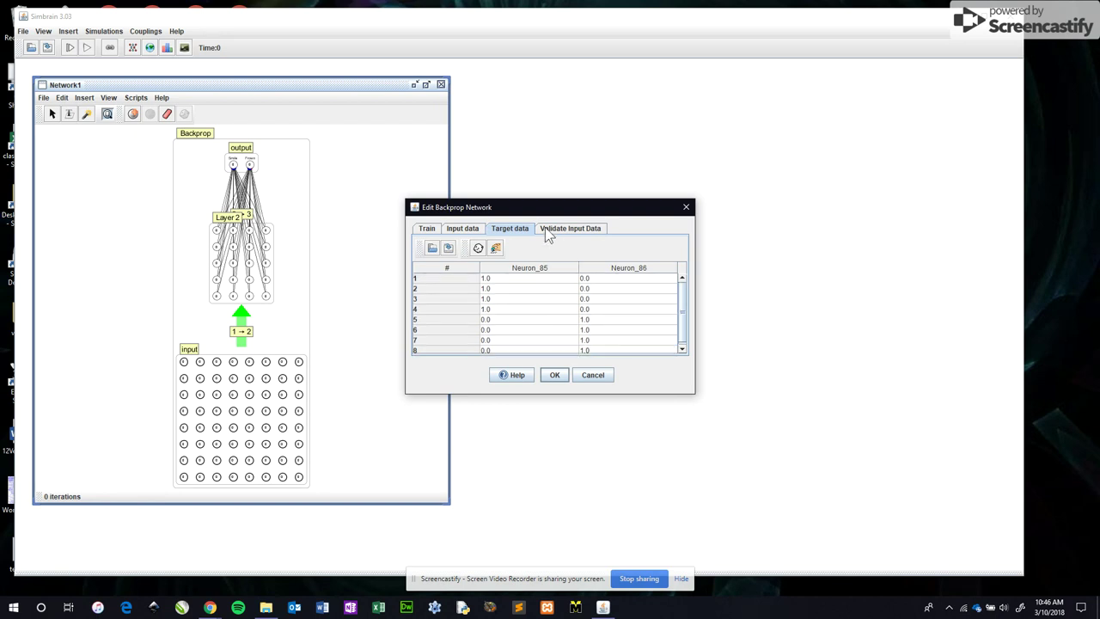
Run each input pattern through the untrained network with Test row on Validate Input Data
click(463, 230)
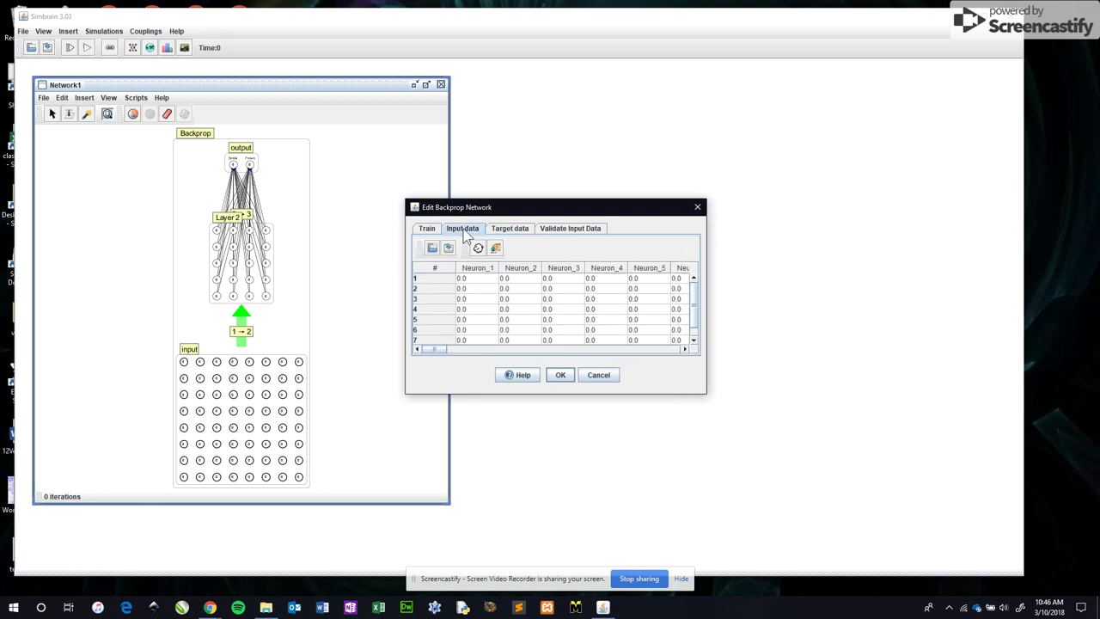
click(515, 232)
click(570, 232)
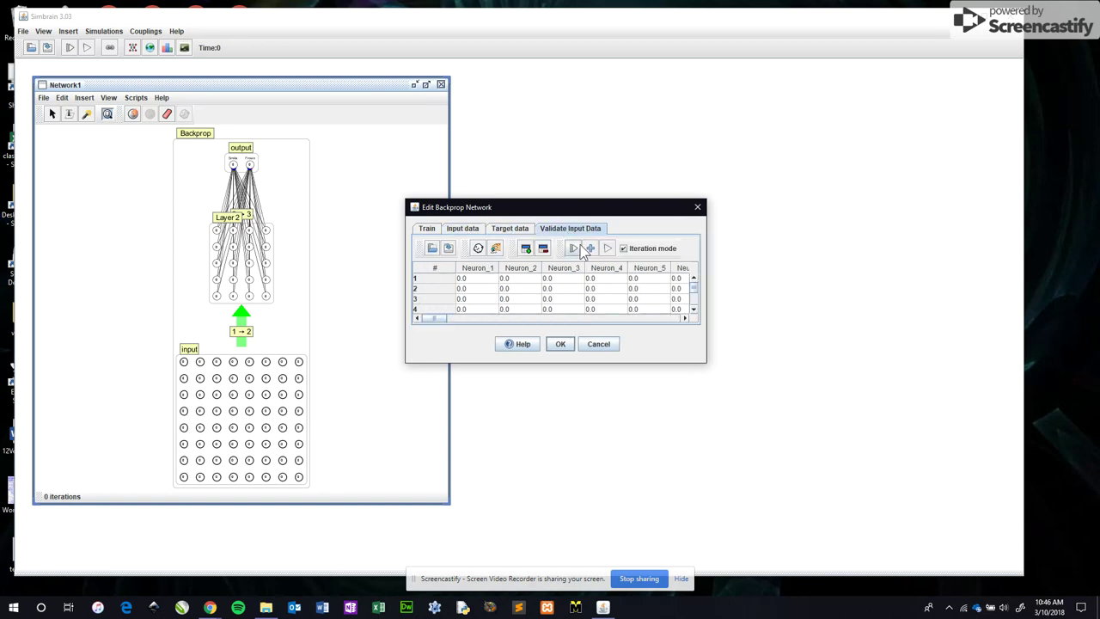
click(573, 248)
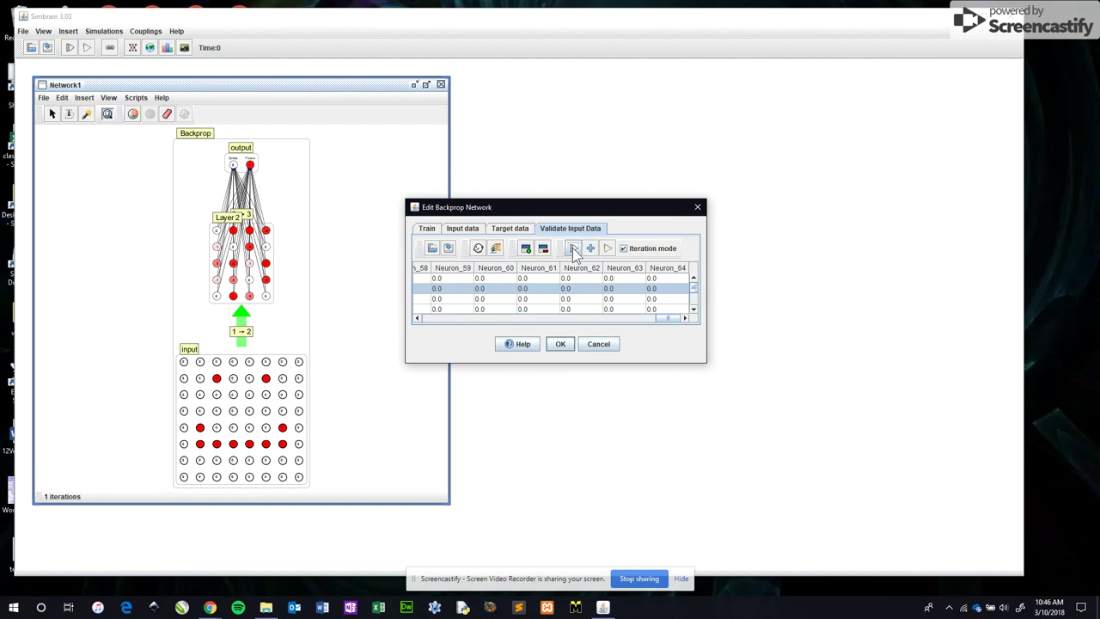
click(573, 249)
click(573, 248)
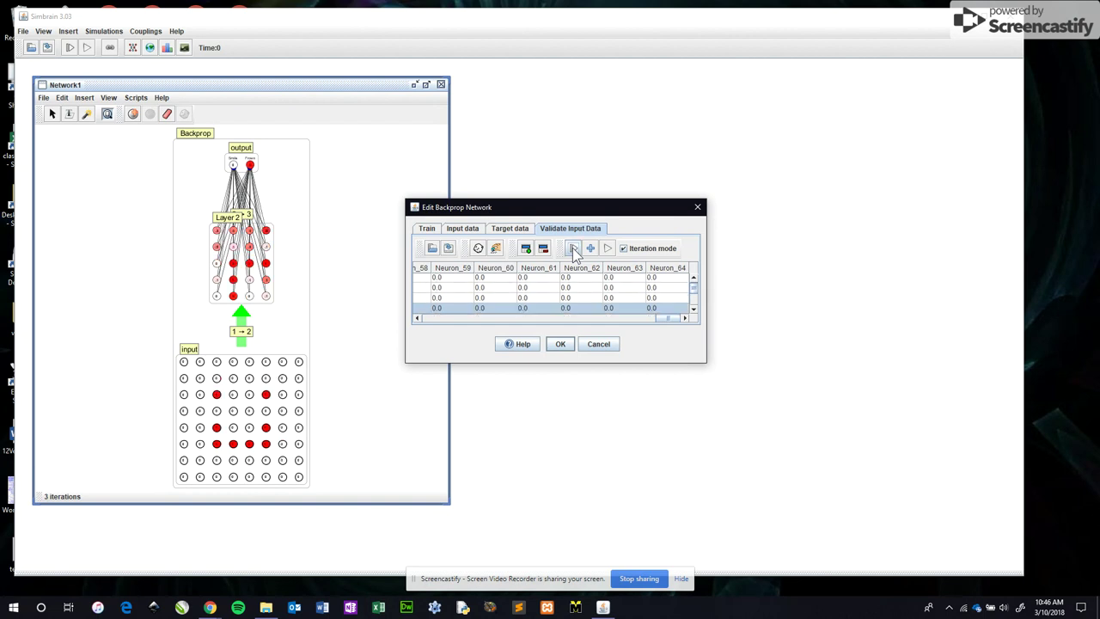
click(573, 248)
click(573, 248)
click(573, 249)
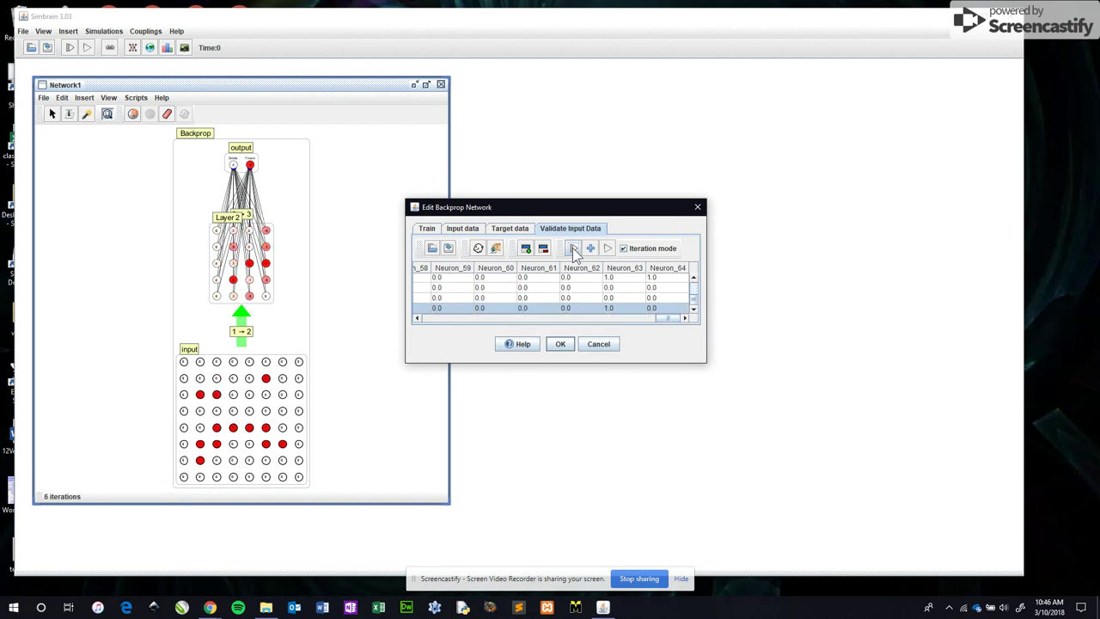
click(573, 248)
click(573, 249)
click(574, 248)
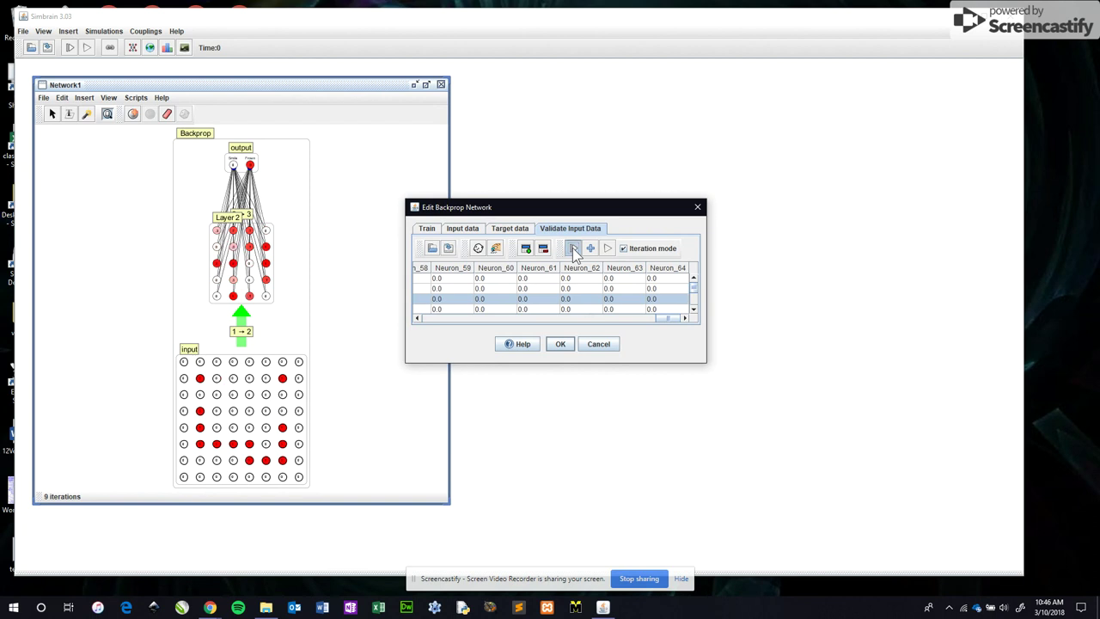
click(573, 249)
click(573, 248)
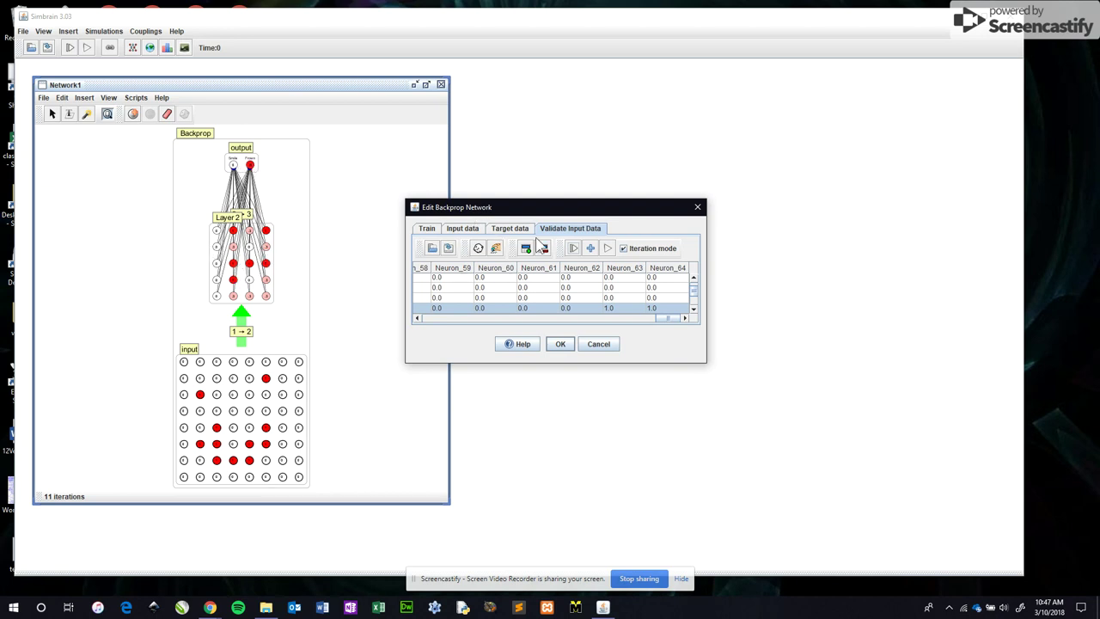
click(573, 249)
click(573, 249)
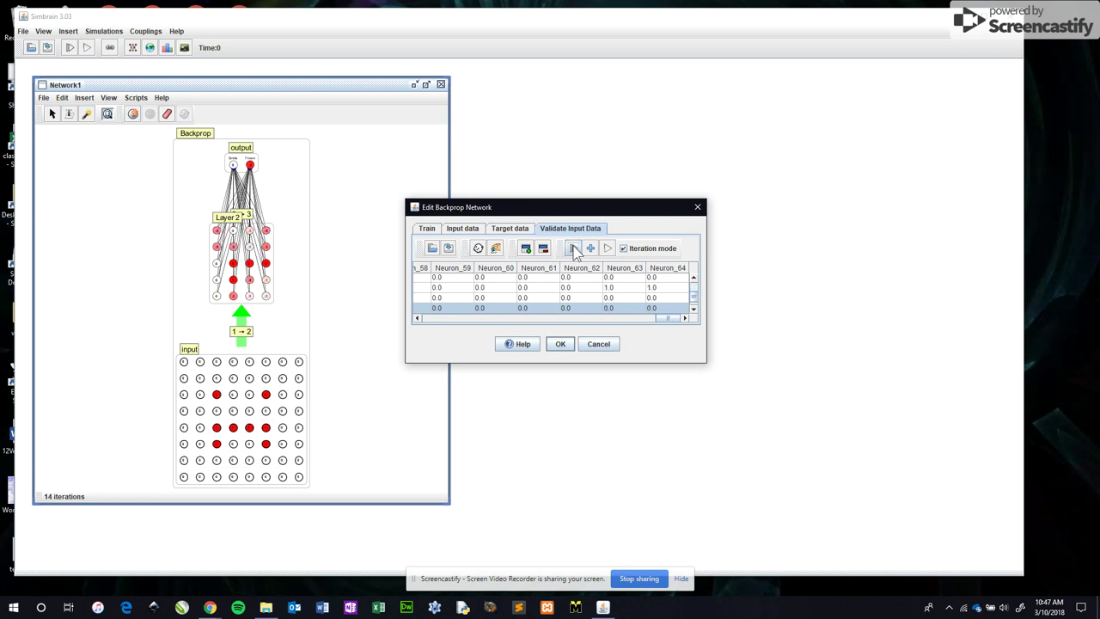
click(573, 249)
click(573, 248)
click(573, 249)
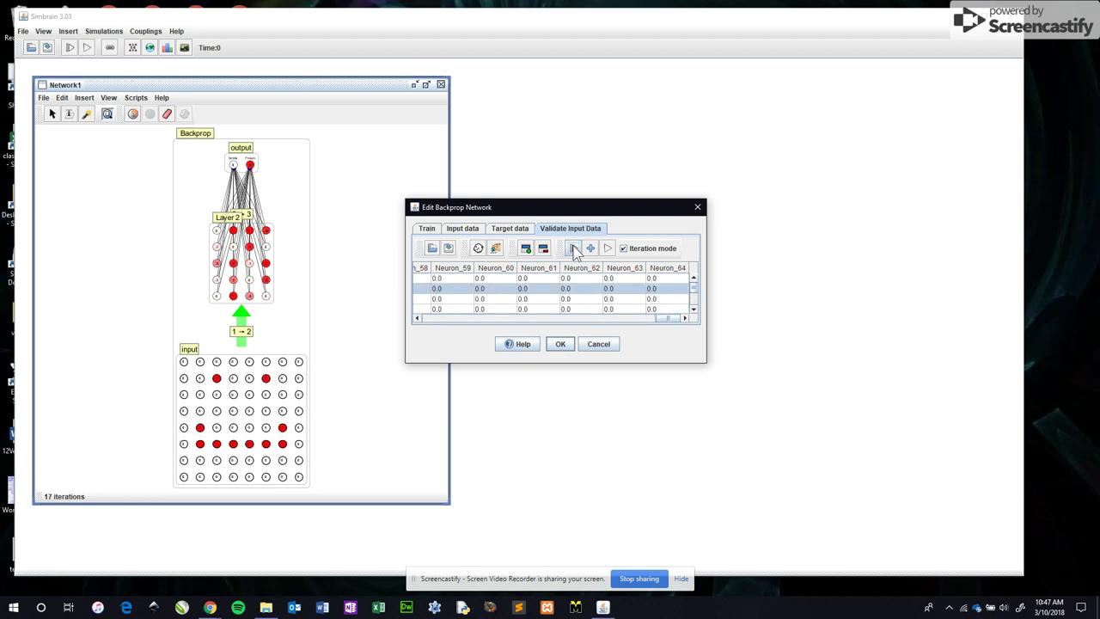
click(573, 249)
click(573, 248)
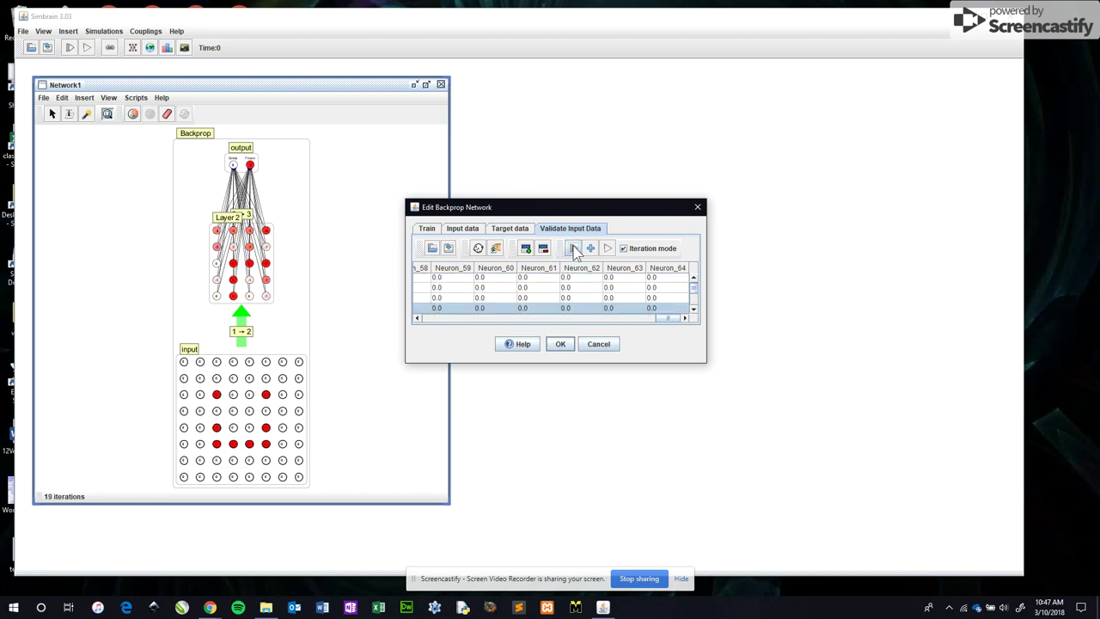
Reset and train the network to 0.0000 error at 2466 iterations, then return to validation
click(425, 231)
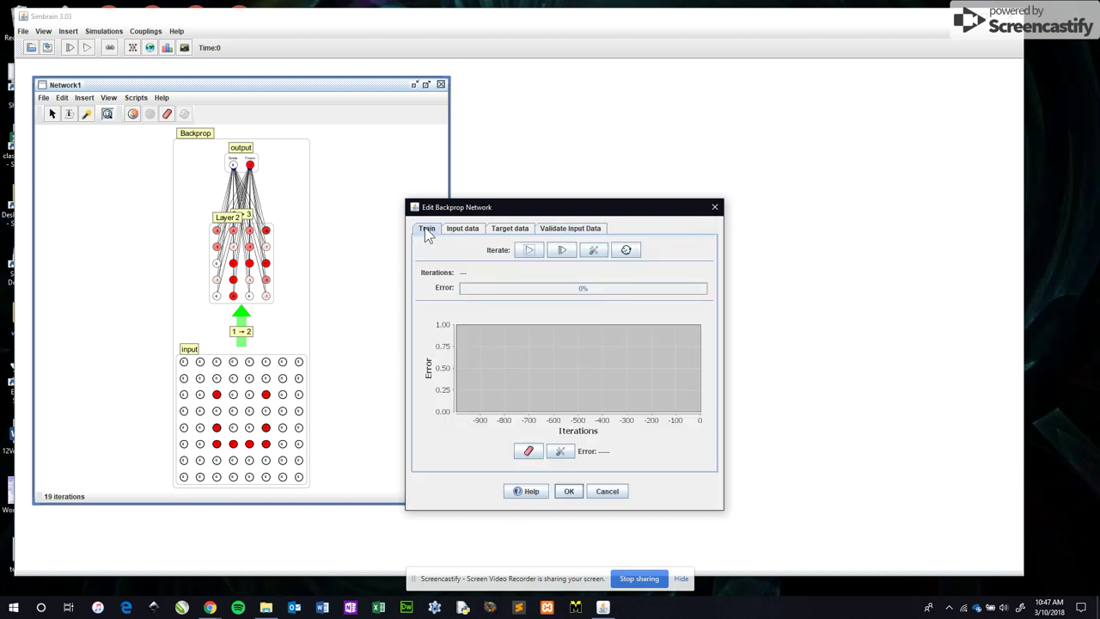
click(627, 250)
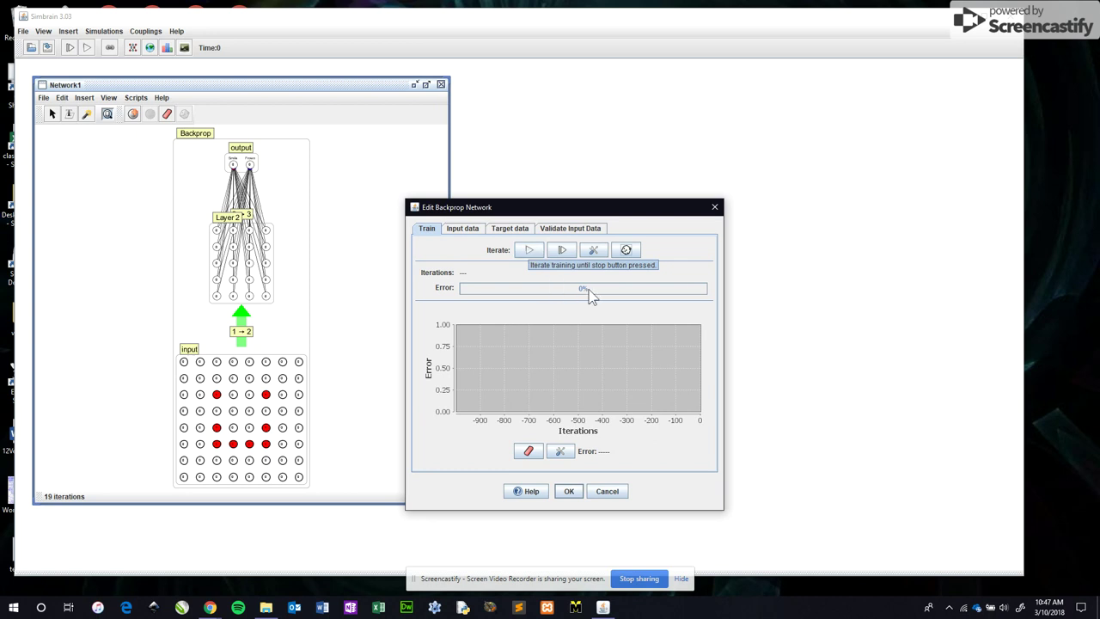
click(530, 250)
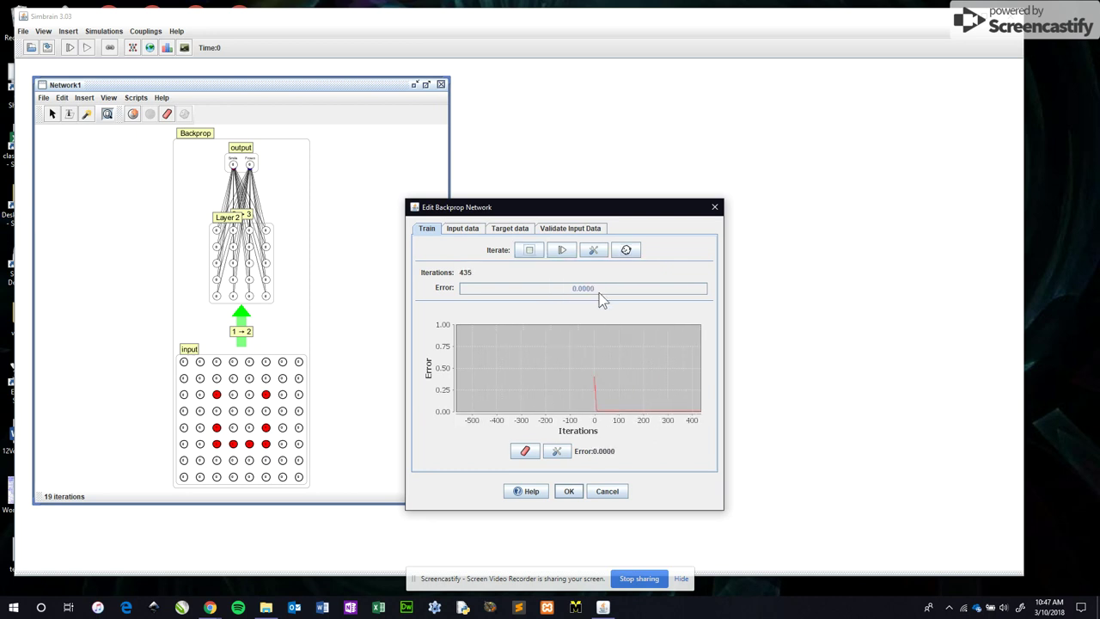
click(529, 251)
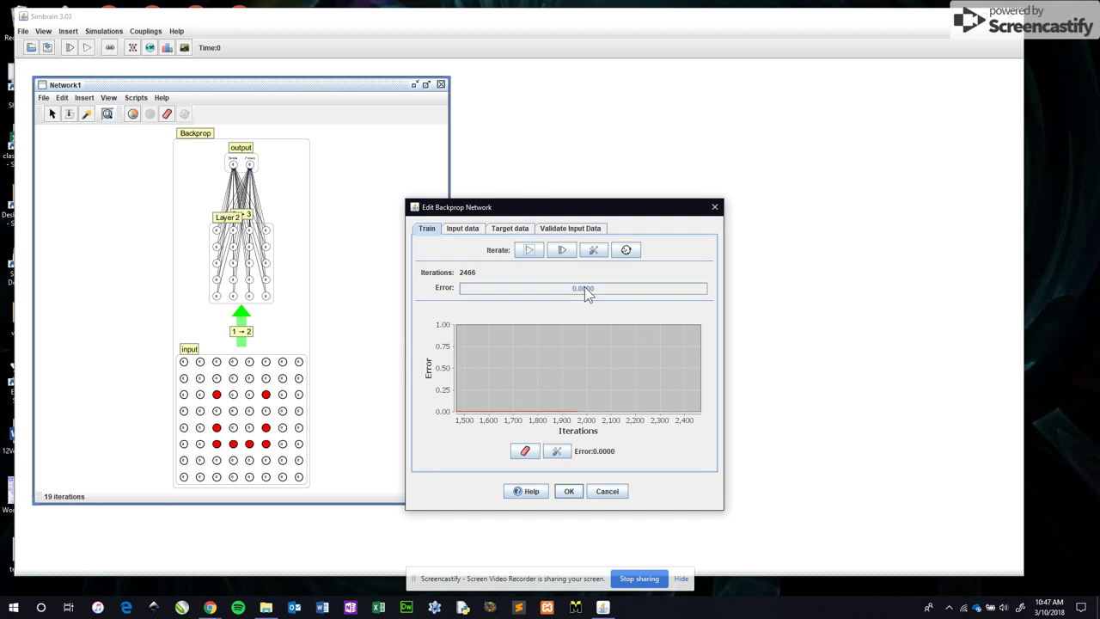
click(574, 229)
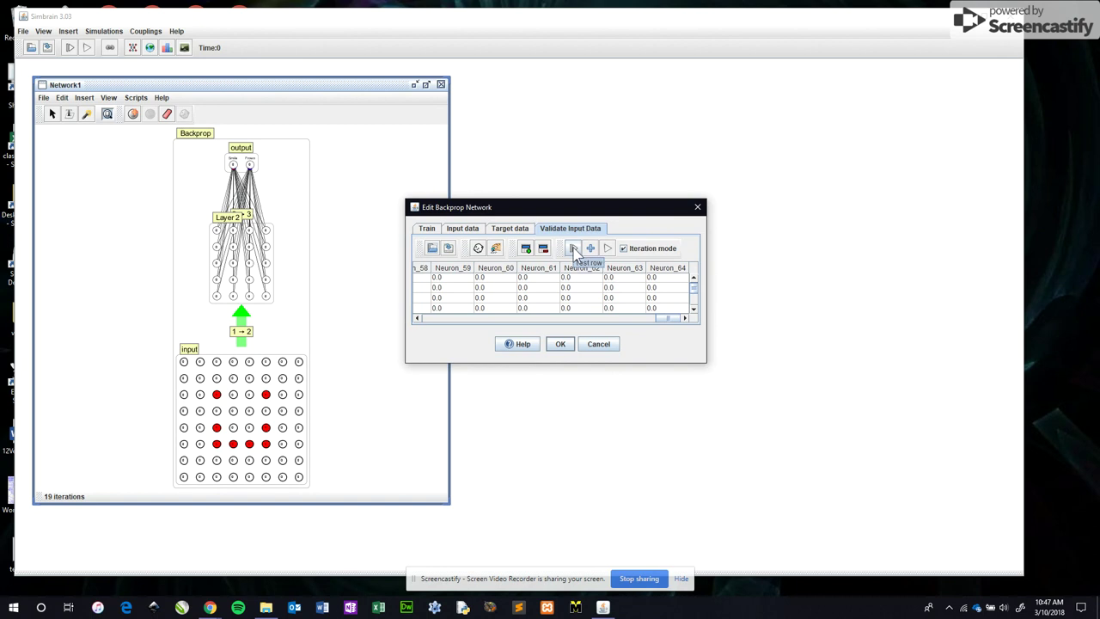
Test the trained network on every validation row, then close the editor with OK
click(573, 248)
click(573, 248)
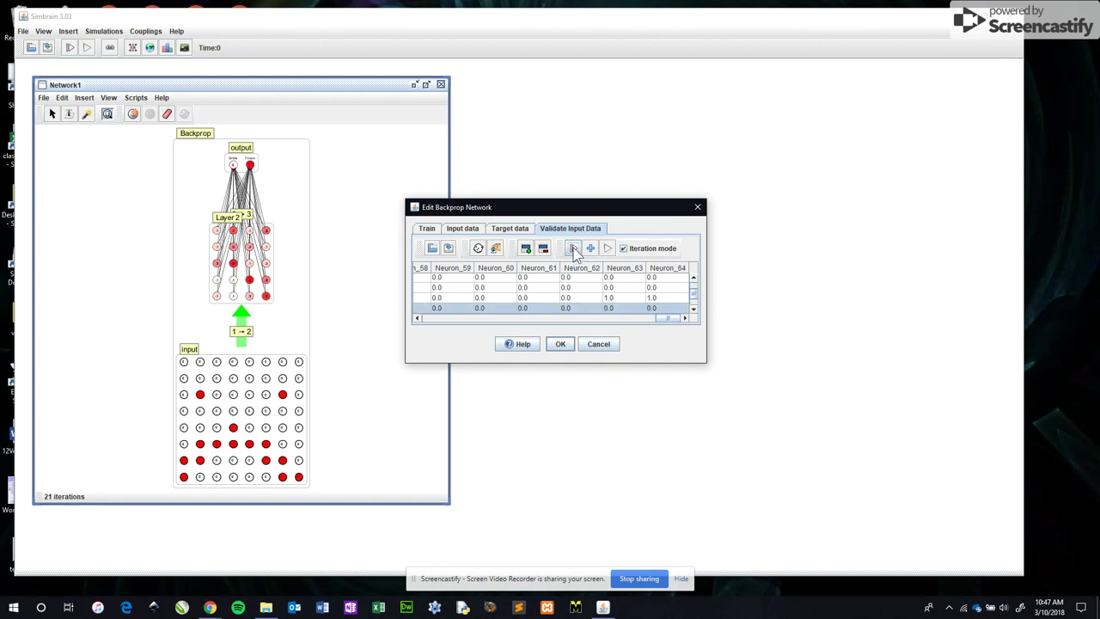
click(573, 248)
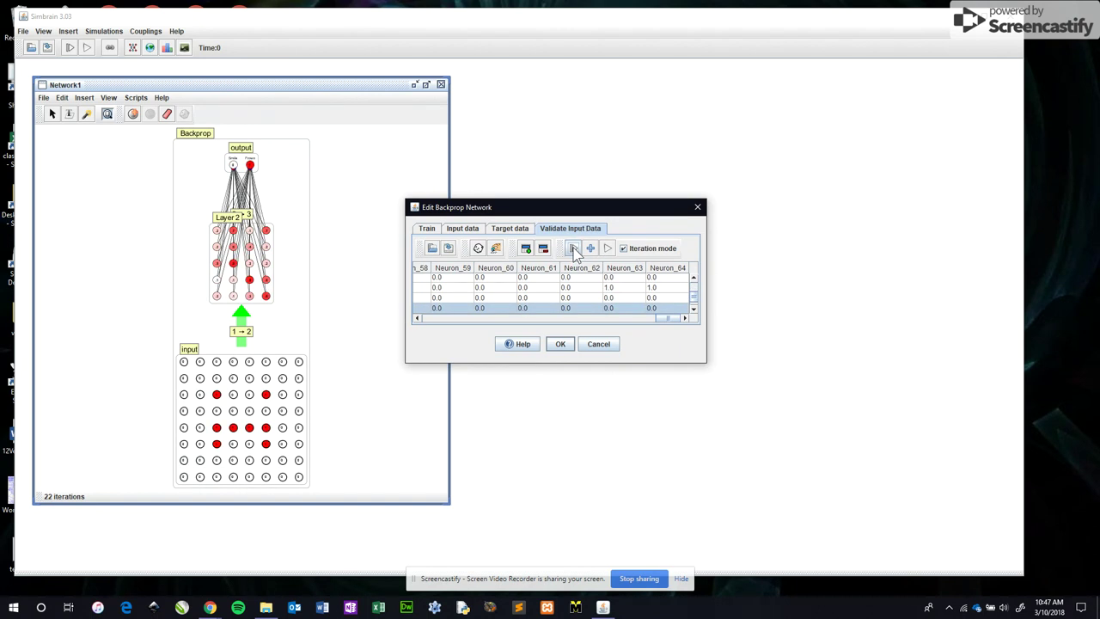
click(573, 248)
click(573, 249)
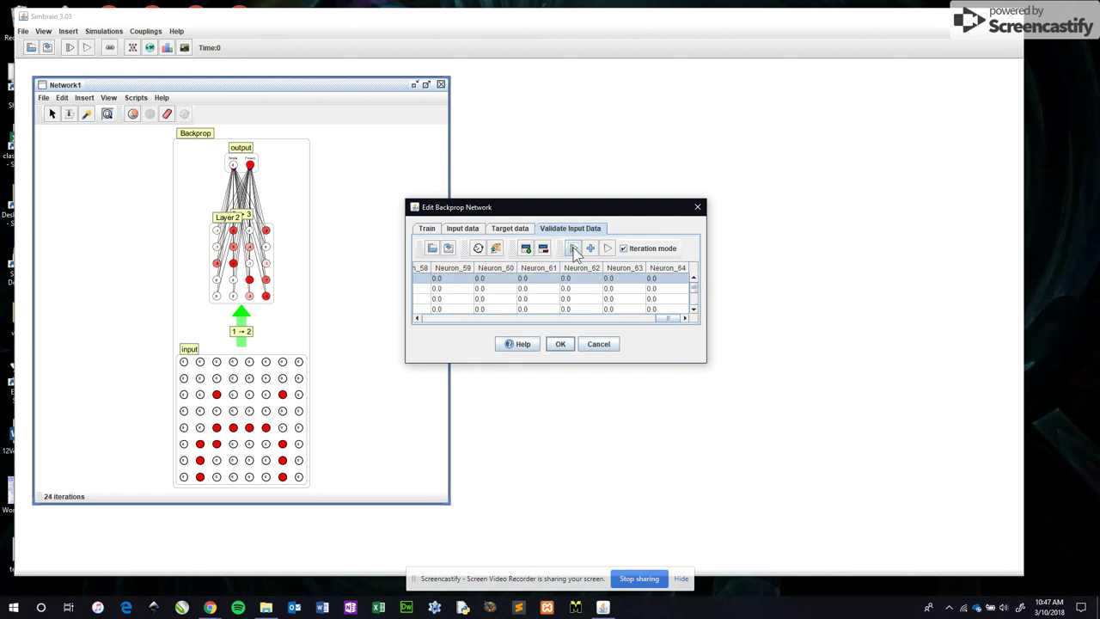
click(573, 248)
click(573, 248)
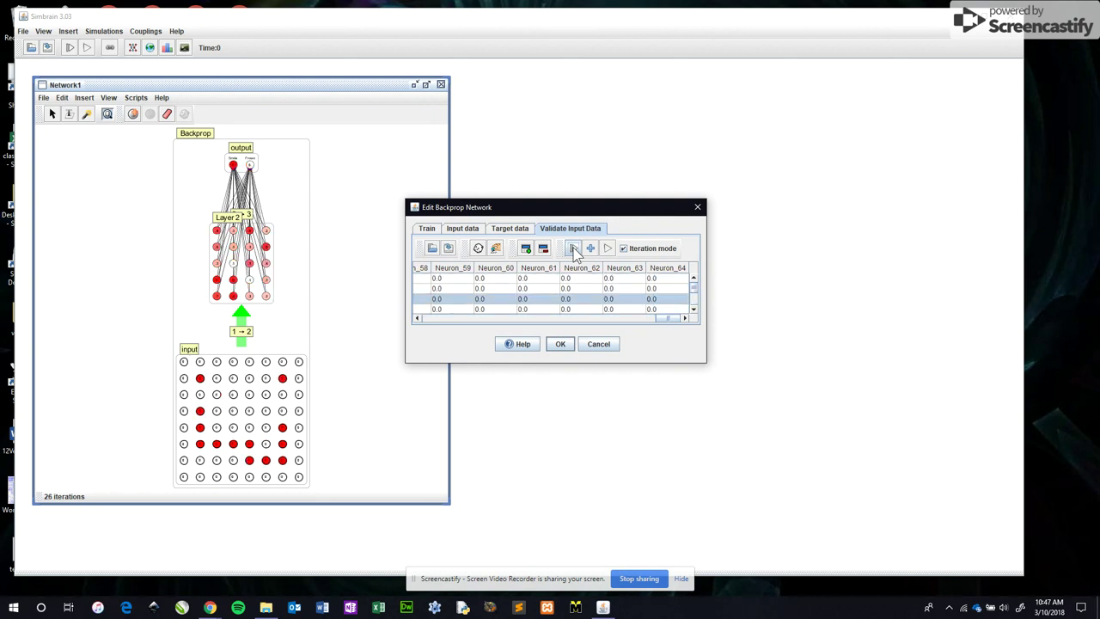
click(573, 248)
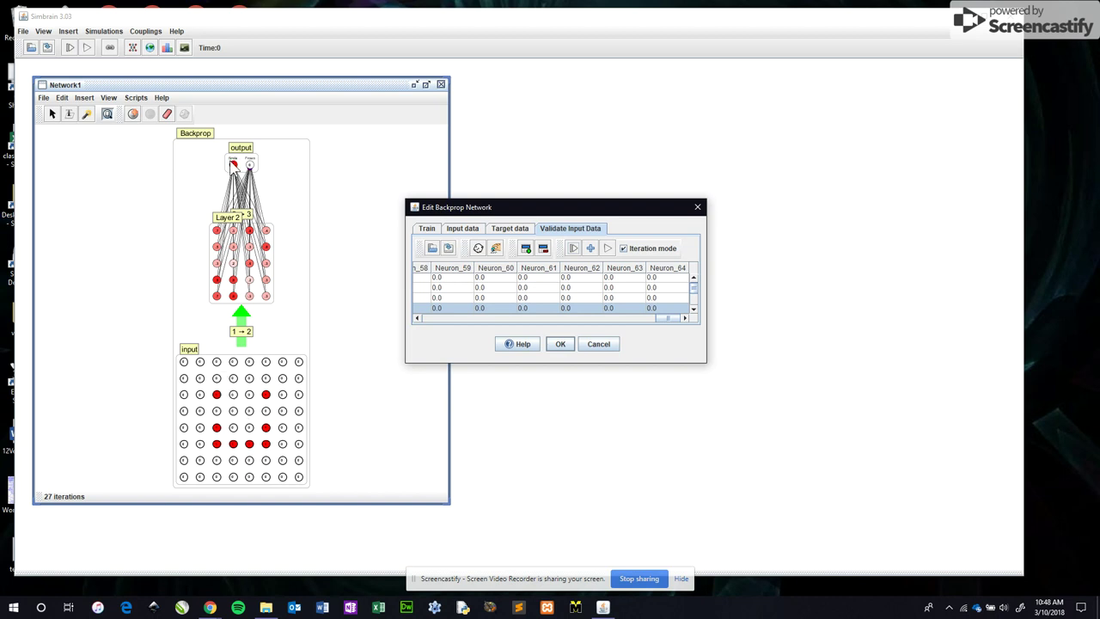
click(573, 248)
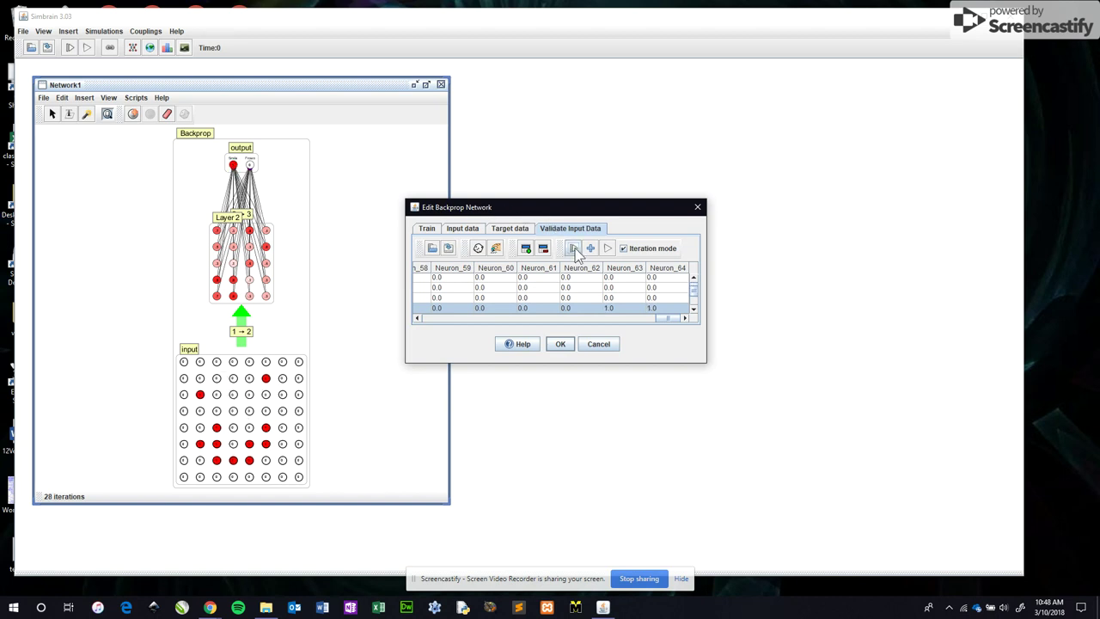
click(573, 249)
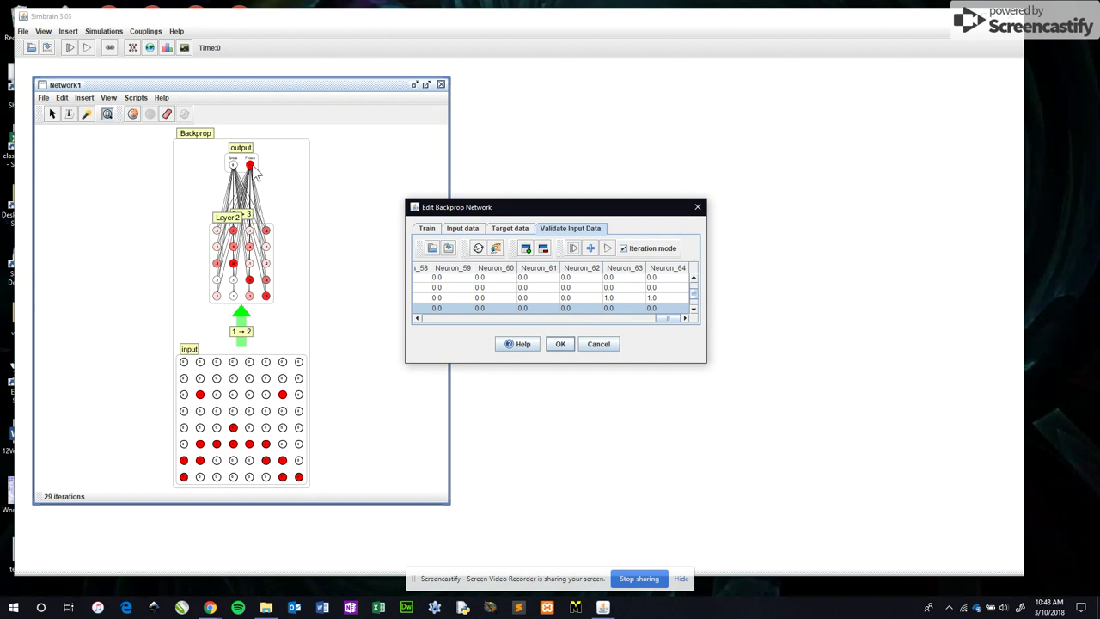
mouse_move(234, 169)
click(558, 344)
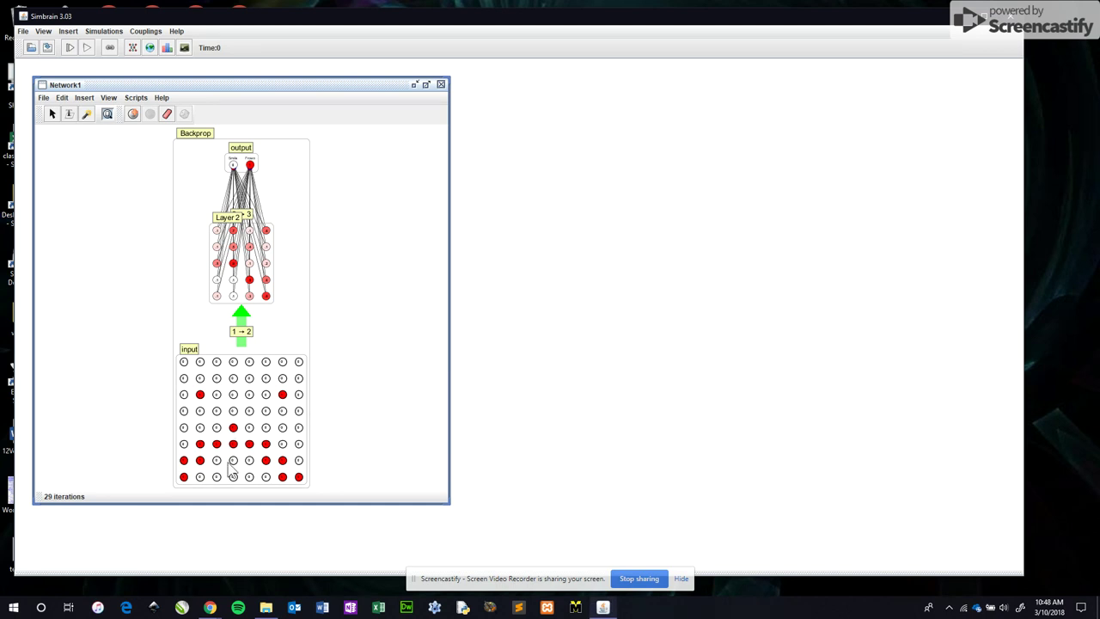
Reset all 64 input-grid neurons to activation 0 via the Neuron Dialog, then deselect them
drag(304, 478, 178, 390)
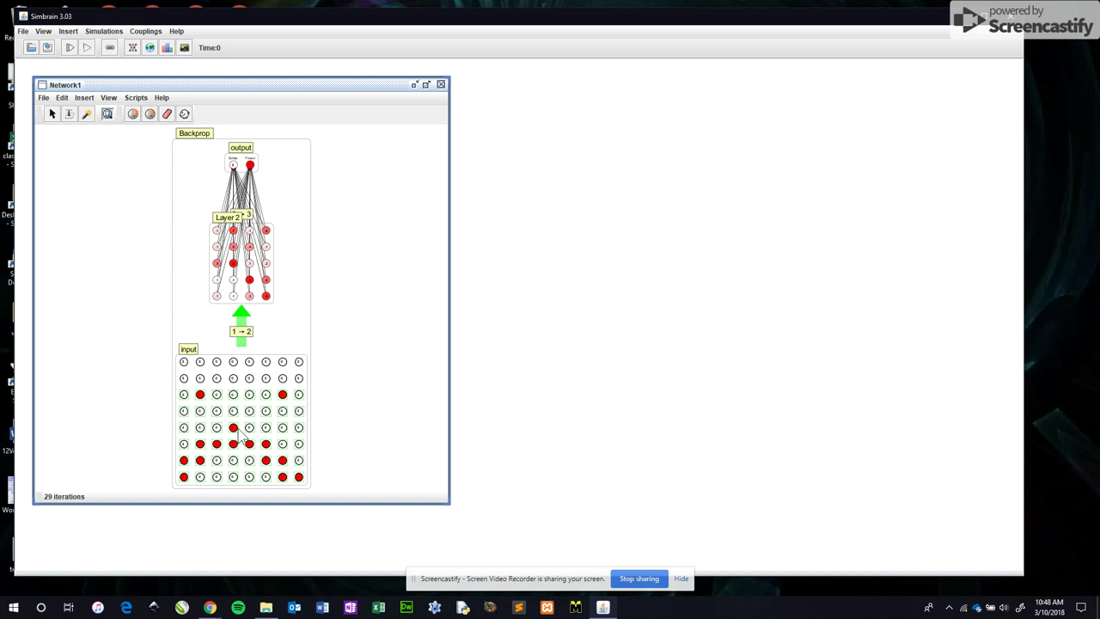
double_click(200, 395)
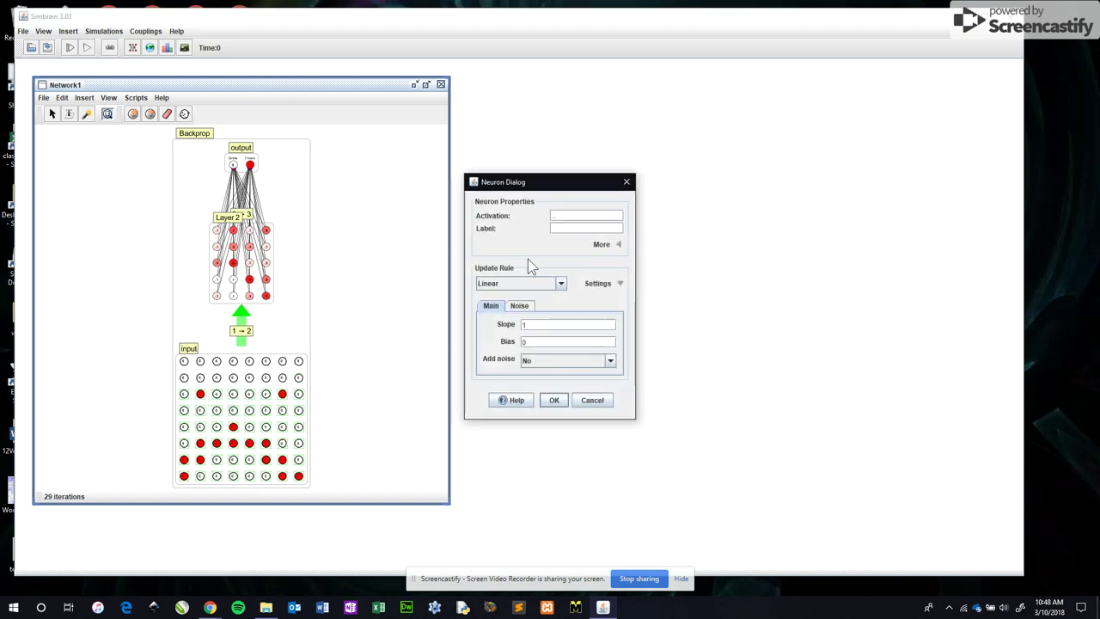
click(555, 401)
click(333, 409)
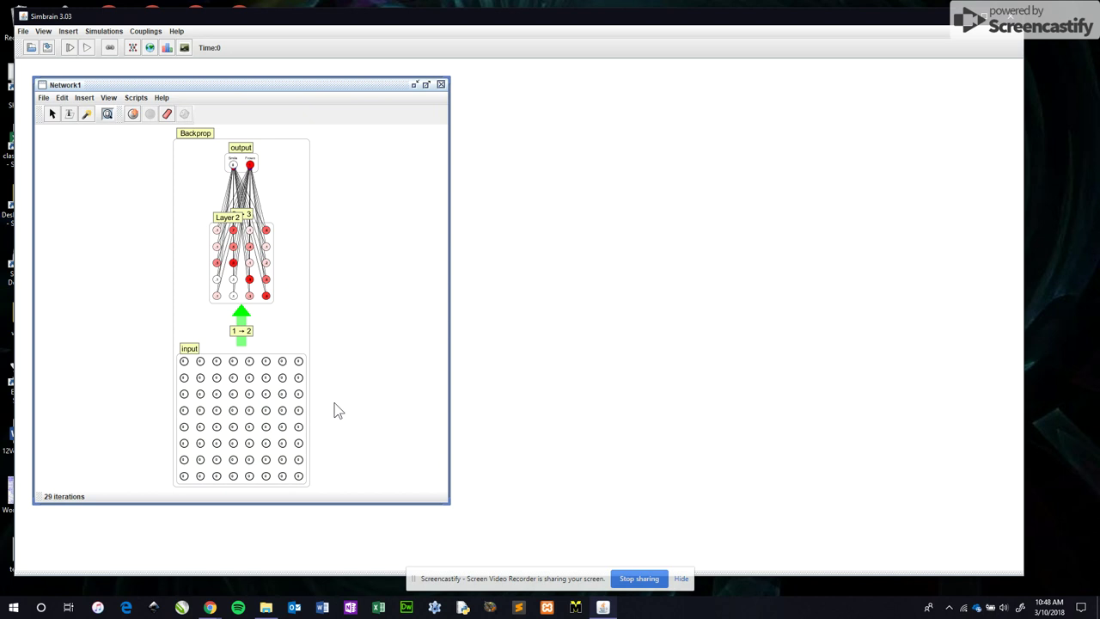
Set the eye and upturned-mouth neurons to activation 1 to draw a smiley face
click(217, 395)
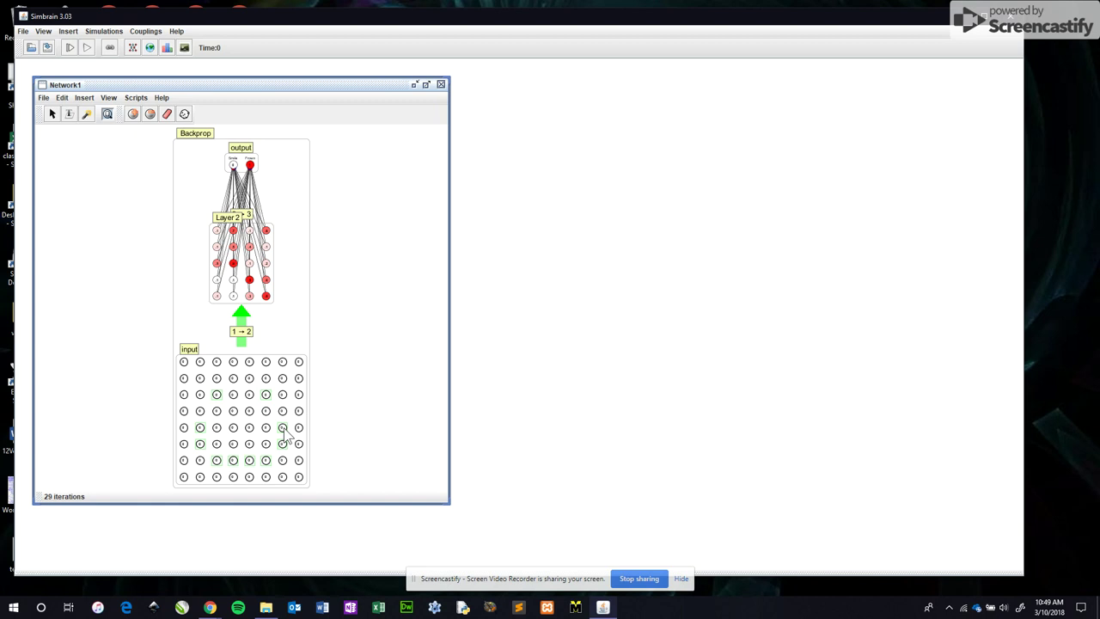
mouse_move(284, 434)
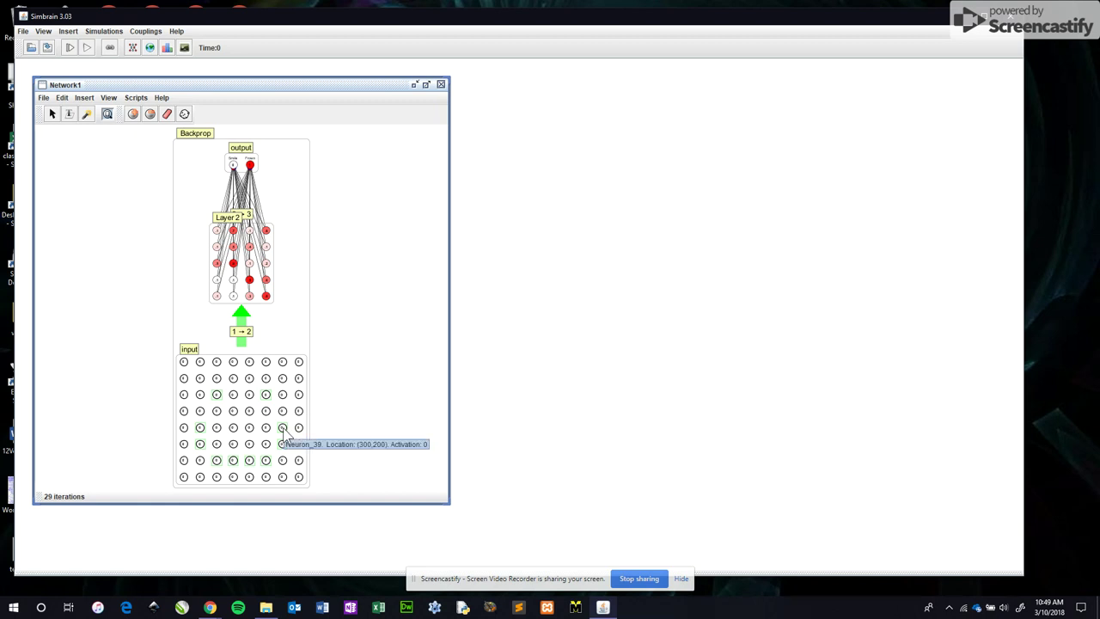
double_click(282, 430)
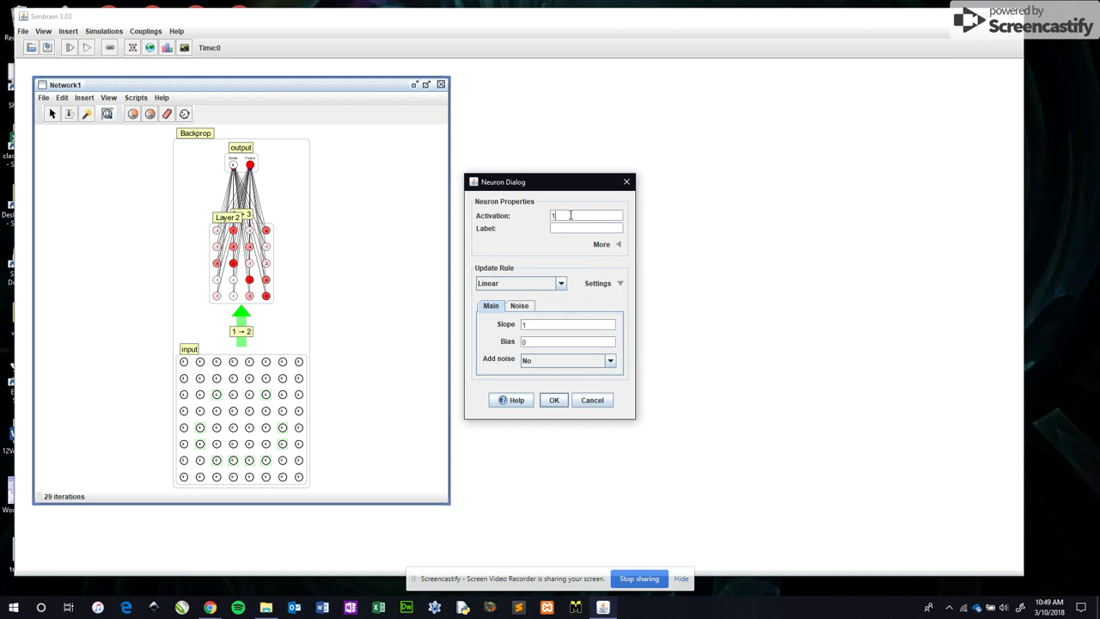
click(554, 400)
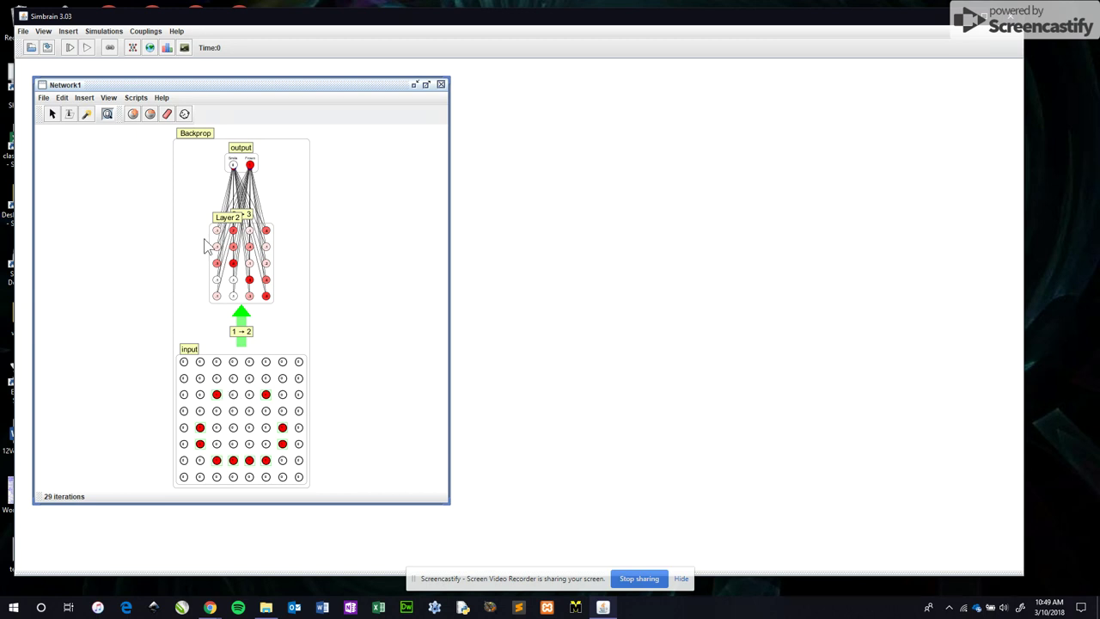
Step the network once so the Smile output neuron activates to about 0.98
click(70, 48)
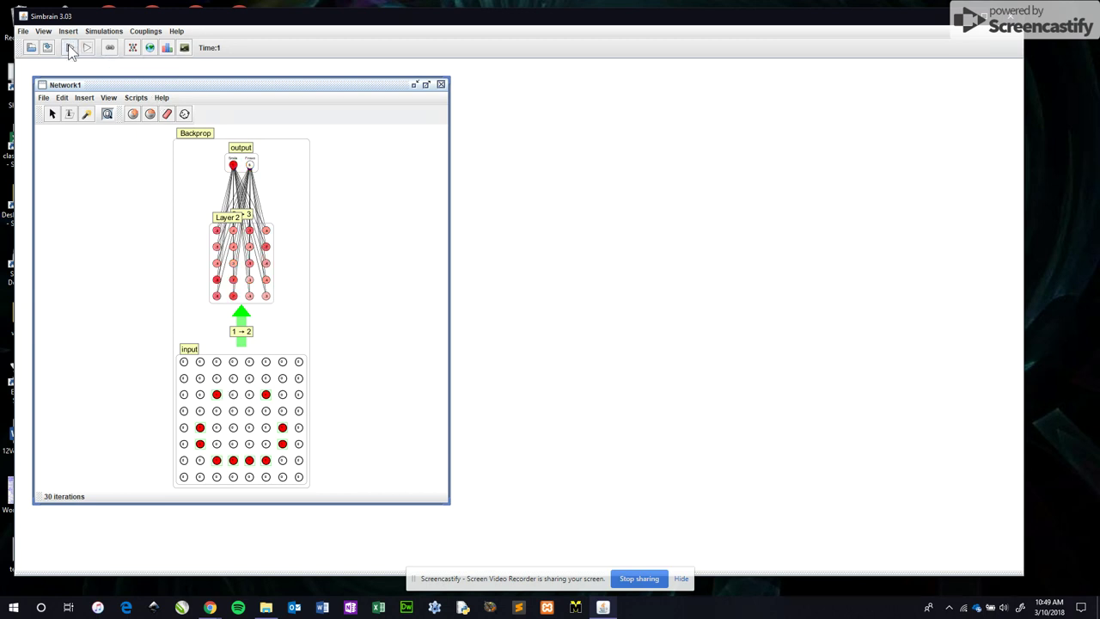